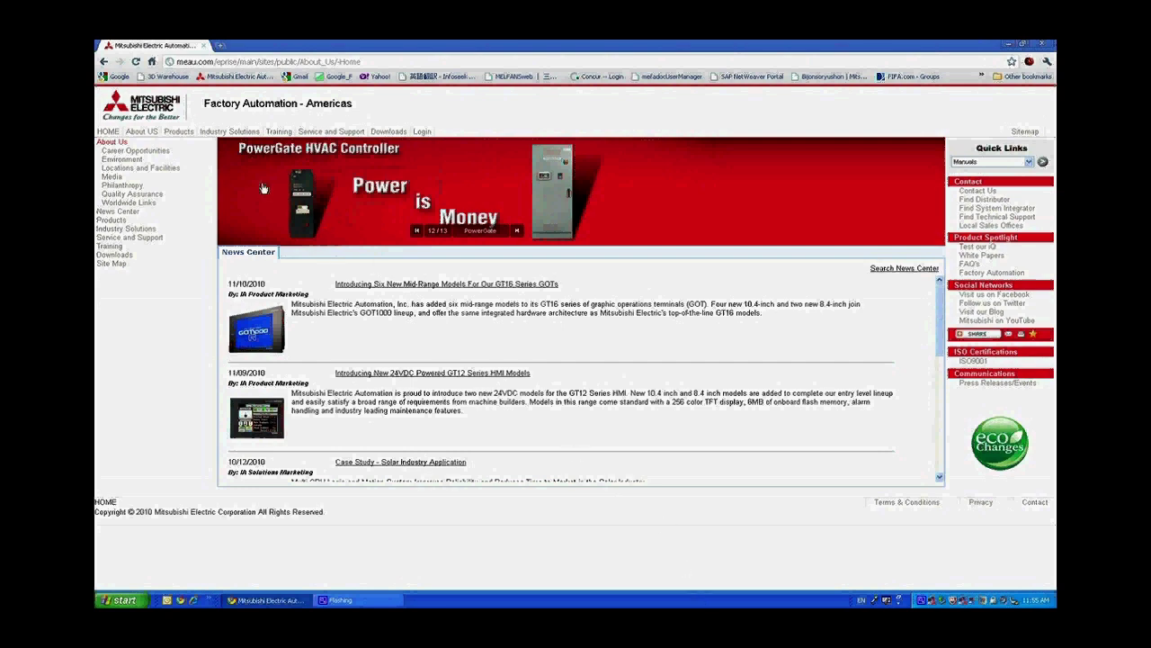
On meau.com, browse Products > Automation Platforms to the iQ Platform page.
{"action": "left_click", "coordinate": [177, 132]}
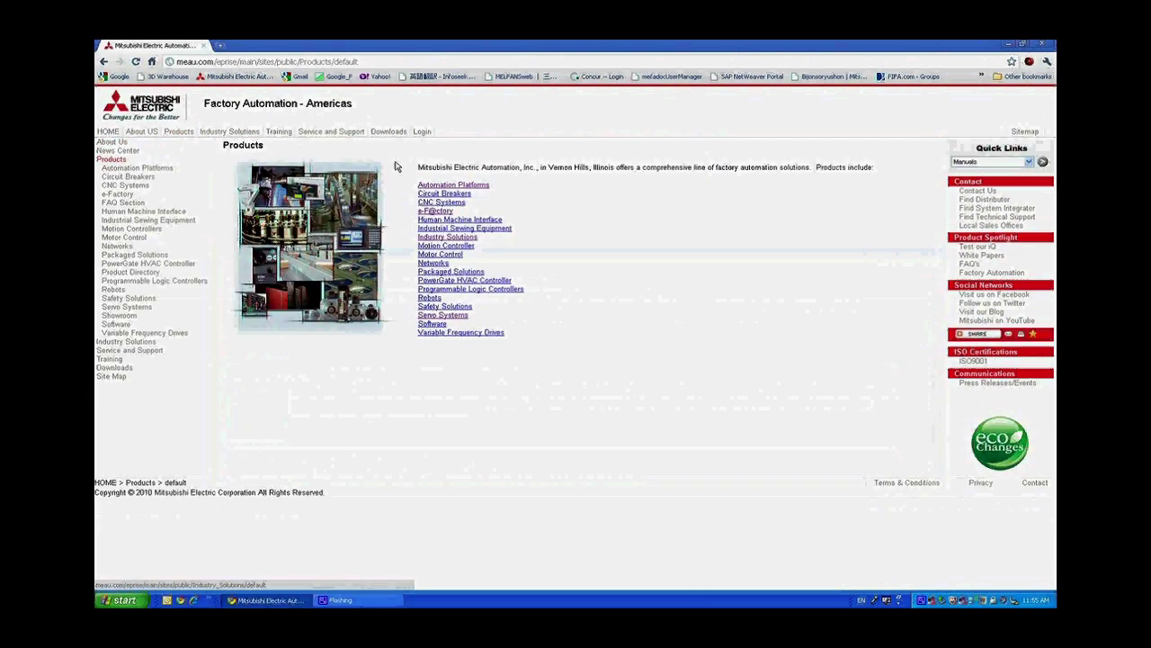
{"action": "left_click", "coordinate": [441, 186]}
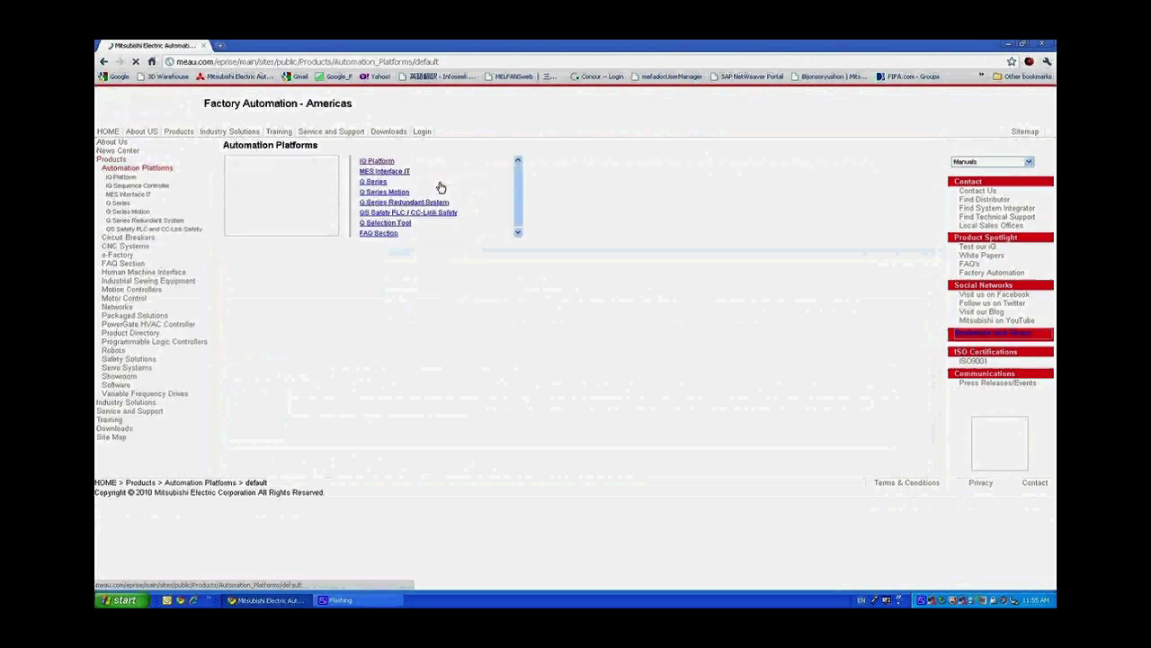
{"action": "left_click", "coordinate": [376, 162]}
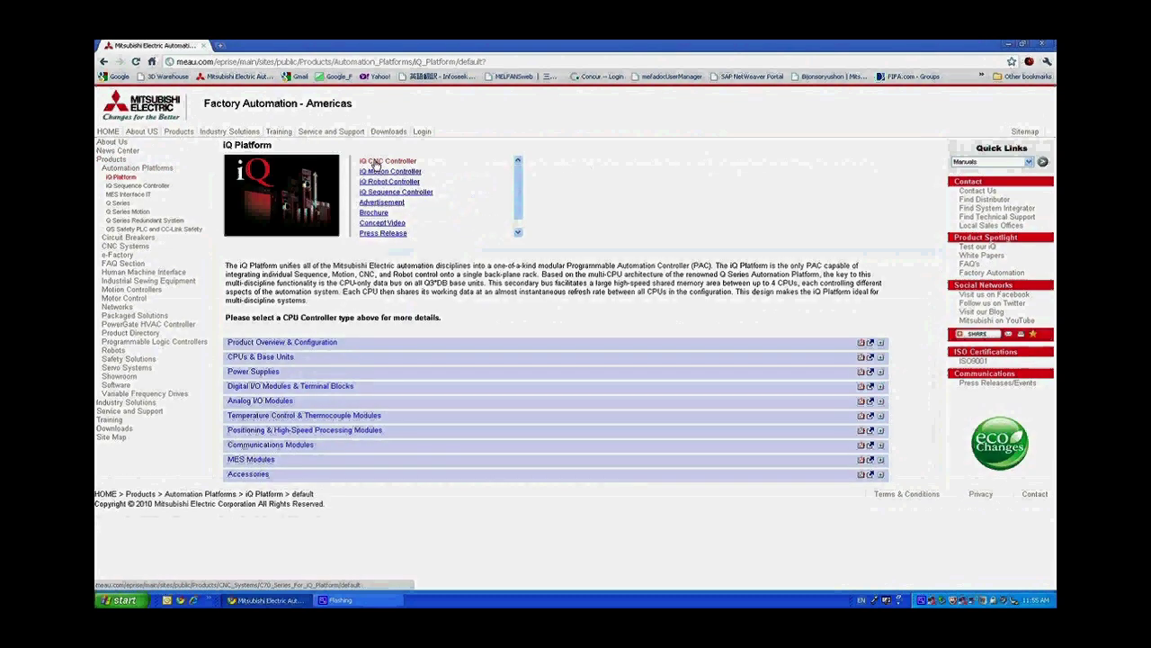
Launch MELSOFT Navigator from Start > Programs > MELSOFT Application > MELSOFT iQ Works.
{"action": "left_click", "coordinate": [118, 599]}
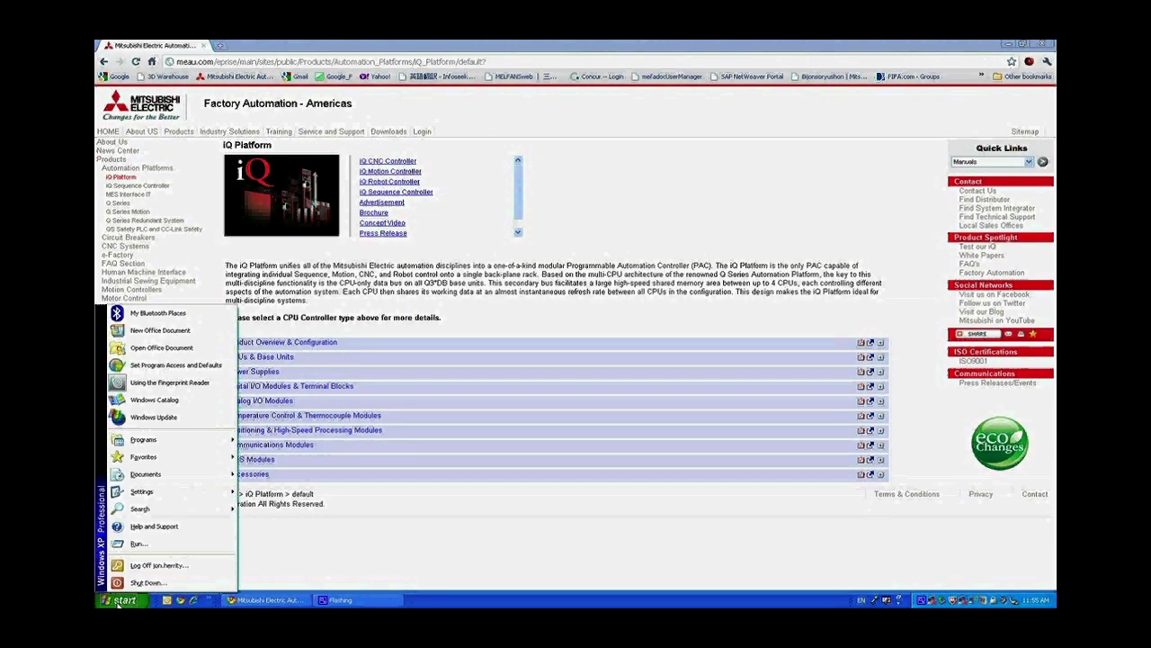
{"action": "mouse_move", "coordinate": [148, 438]}
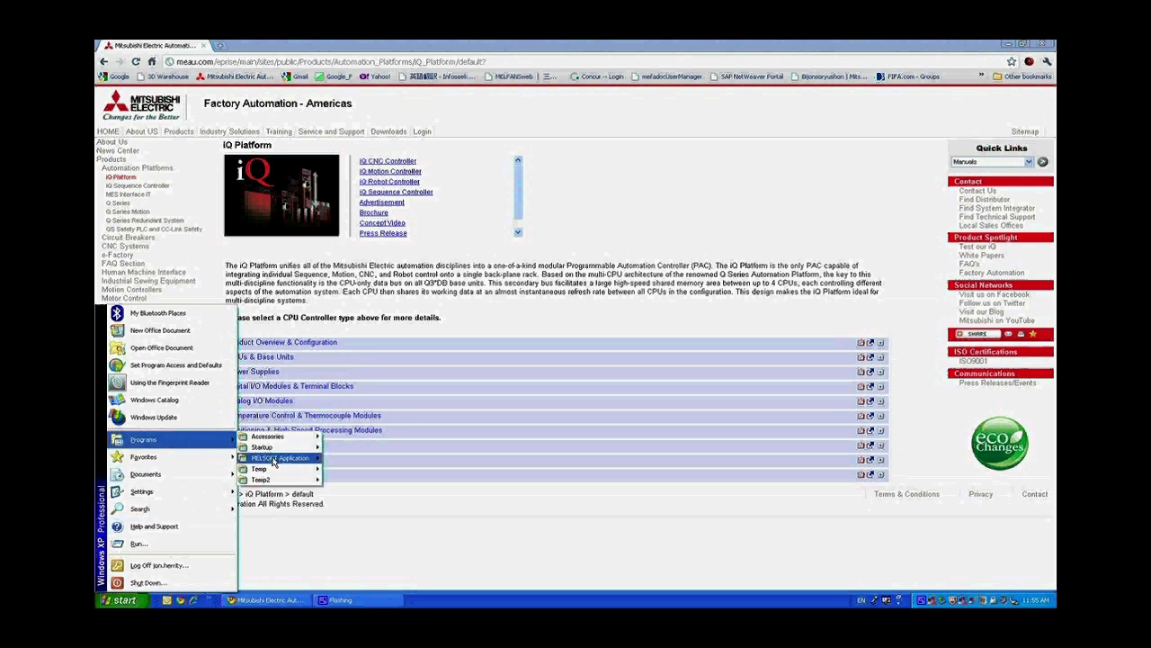
{"action": "mouse_move", "coordinate": [275, 458]}
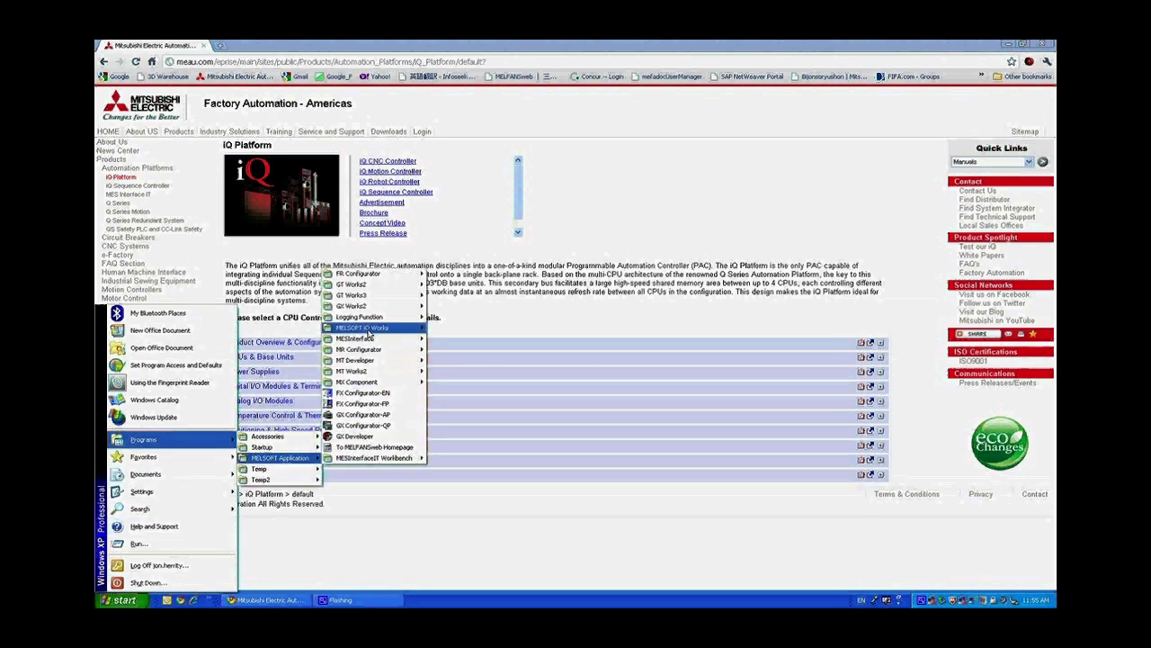
{"action": "mouse_move", "coordinate": [371, 329]}
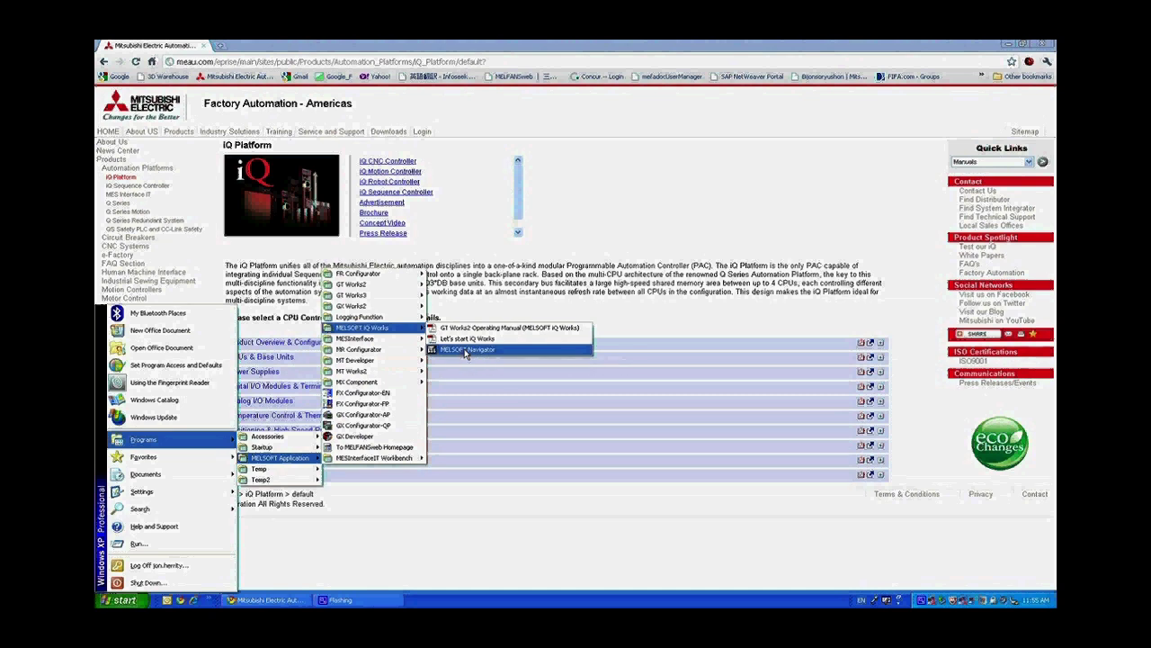
{"action": "left_click", "coordinate": [465, 351]}
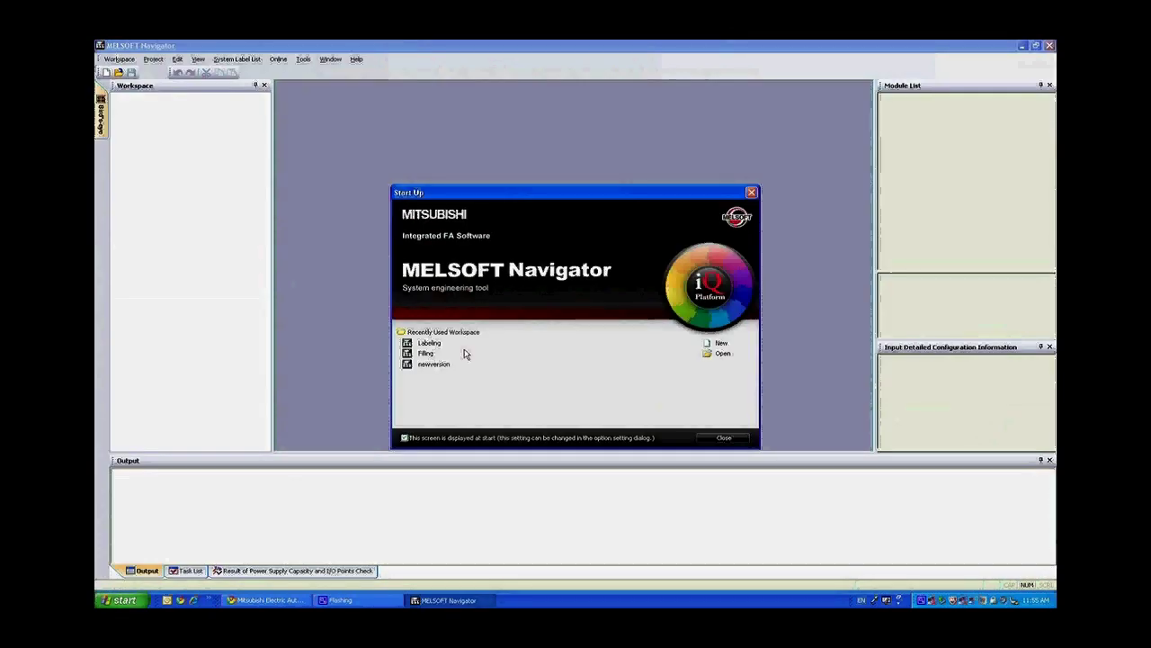
Close Start Up and create workspace WS_tmp4 through Motion Dedicated Device Setting Support.
{"action": "left_click", "coordinate": [722, 438]}
{"action": "left_click", "coordinate": [303, 59]}
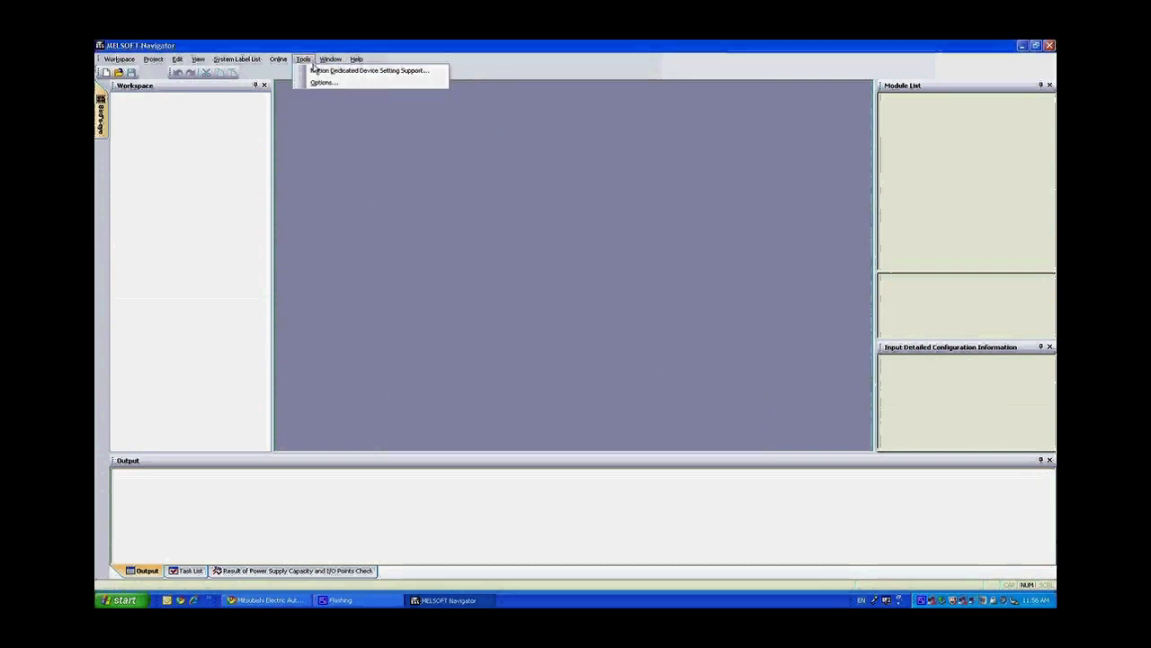
{"action": "left_click", "coordinate": [316, 71]}
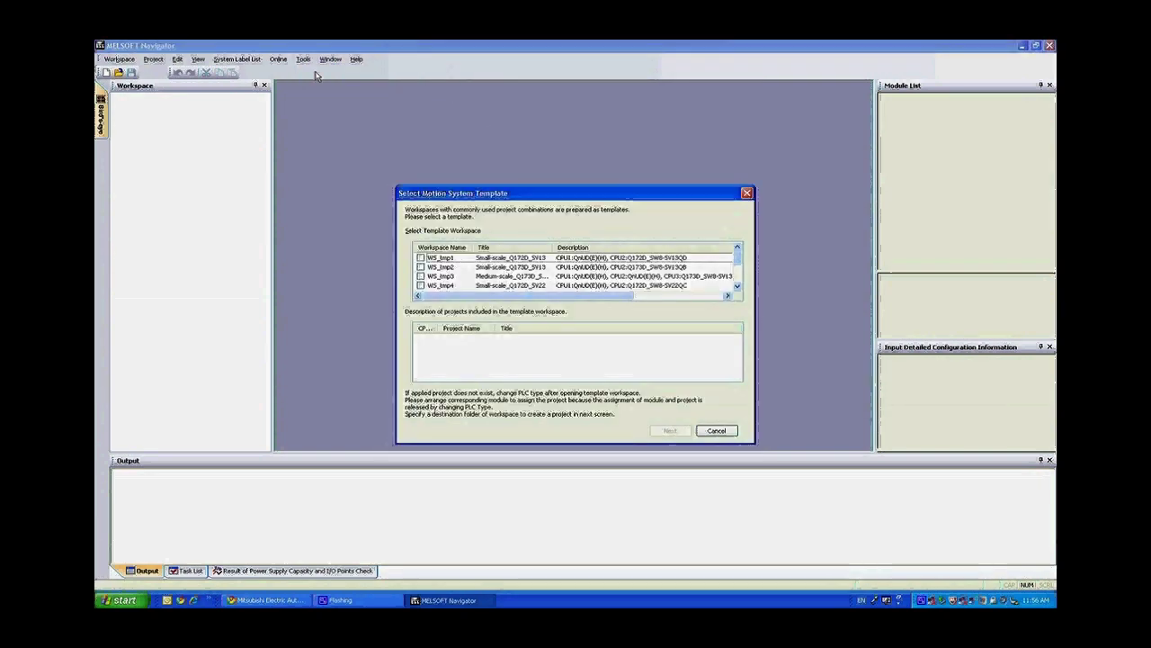
{"action": "left_click", "coordinate": [421, 285]}
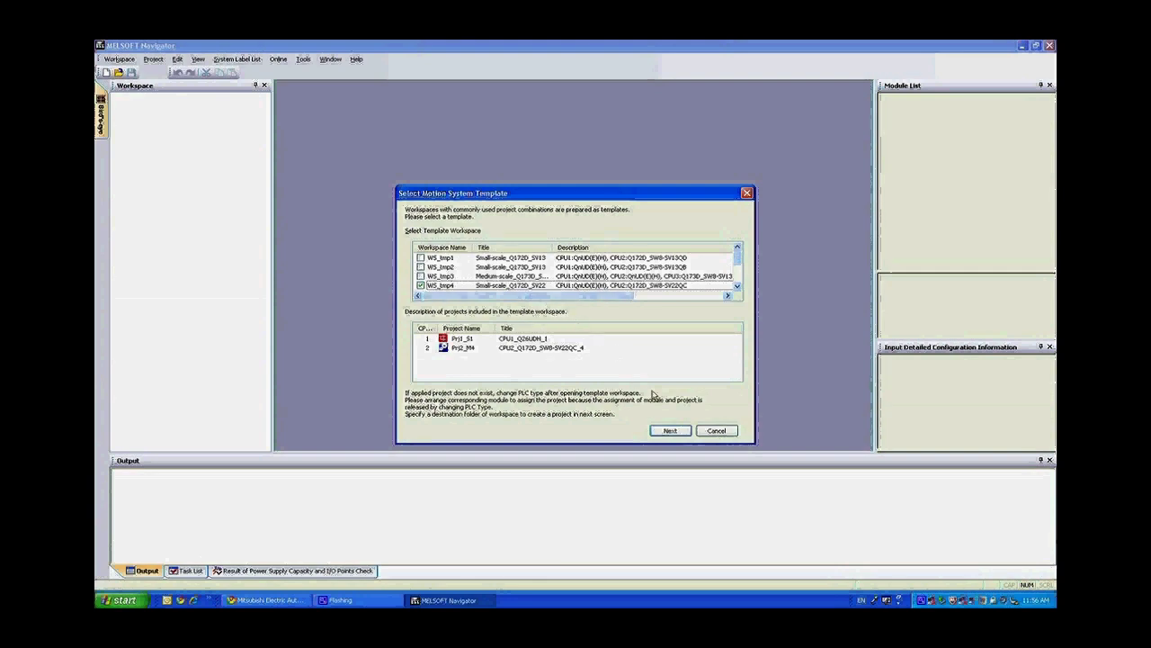
{"action": "left_click", "coordinate": [671, 429]}
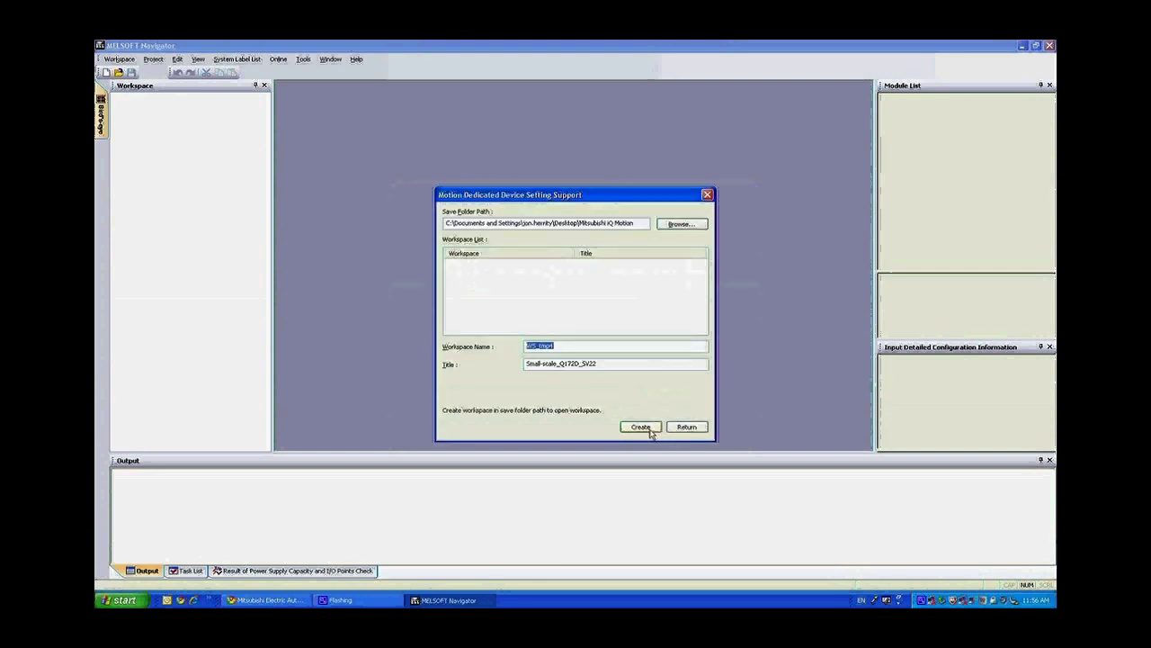
{"action": "left_click", "coordinate": [649, 429]}
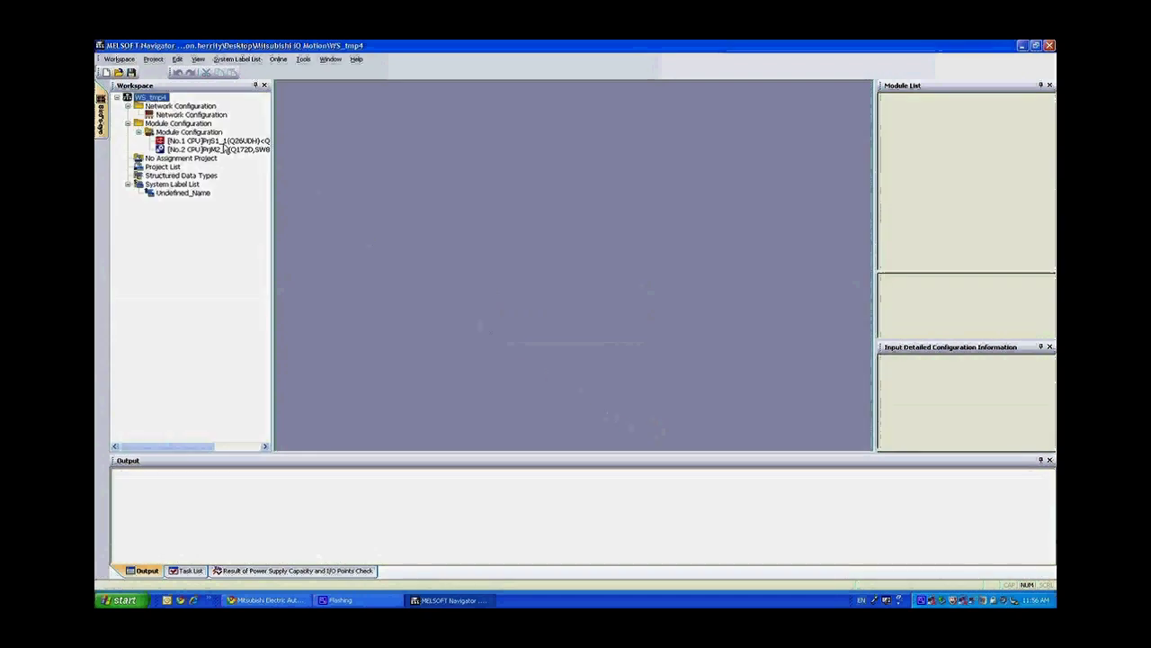
Open Module Configuration and drag the base rack down and right on the canvas.
{"action": "double_click", "coordinate": [213, 134]}
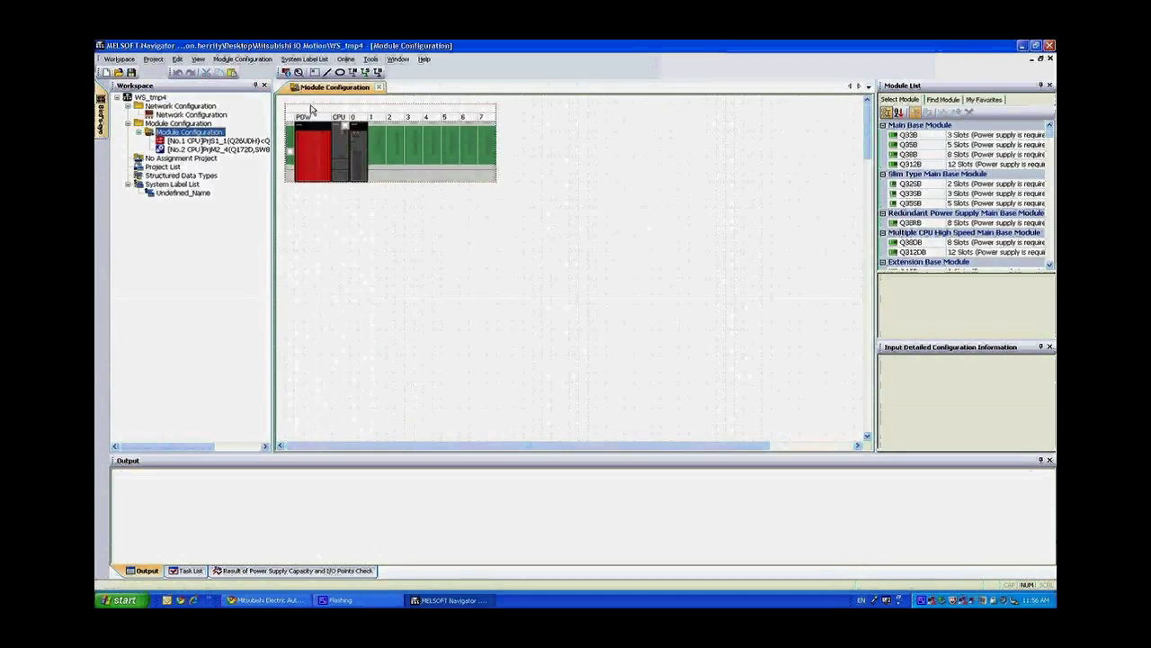
{"action": "left_click_drag", "start_coordinate": [319, 115], "coordinate": [379, 160]}
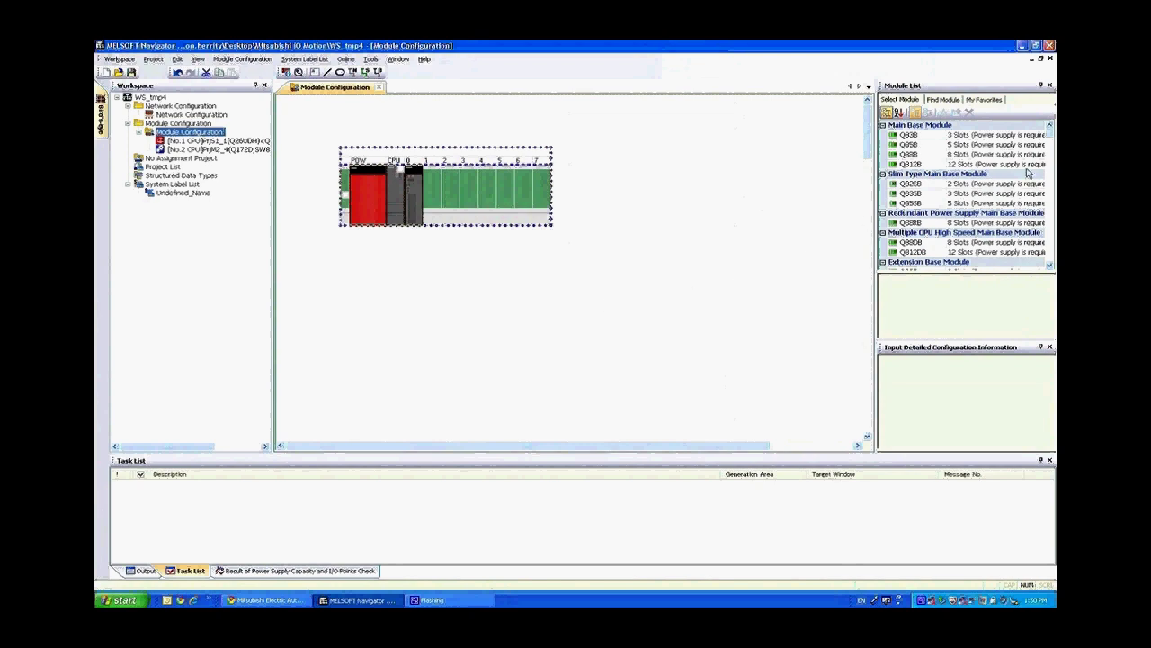
Drag QX40, QY22, QJ71E71-100 and Q173DPX from the Module List into the empty base slots.
{"action": "left_click_drag", "start_coordinate": [1050, 135], "coordinate": [1051, 168]}
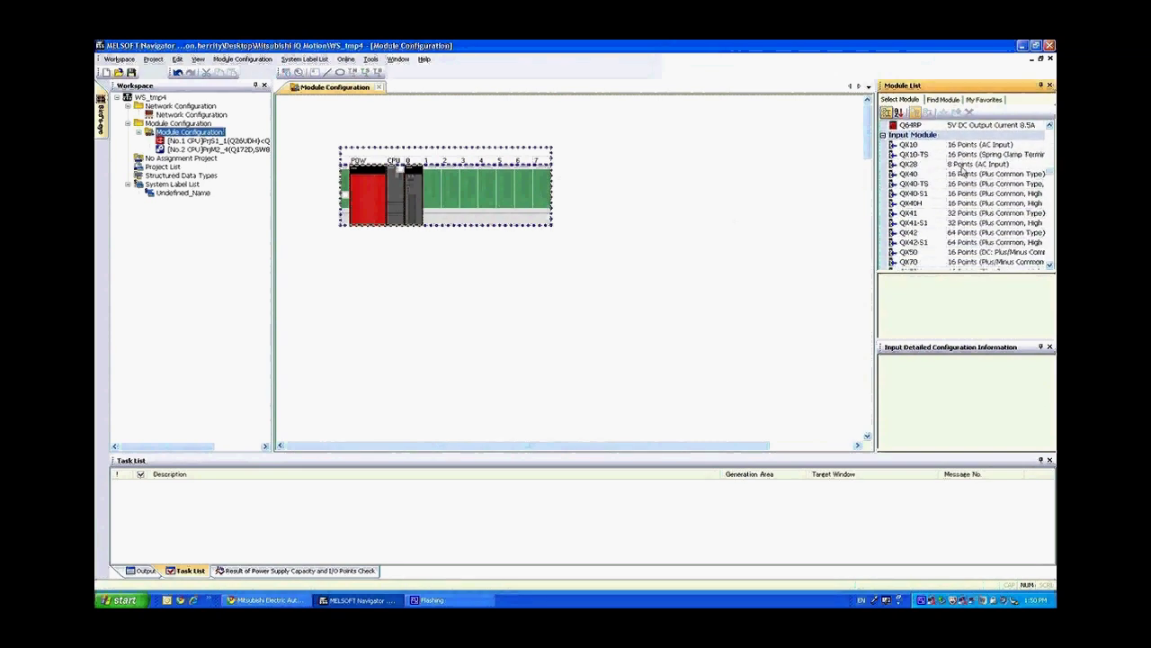
{"action": "left_click_drag", "start_coordinate": [910, 174], "coordinate": [431, 177]}
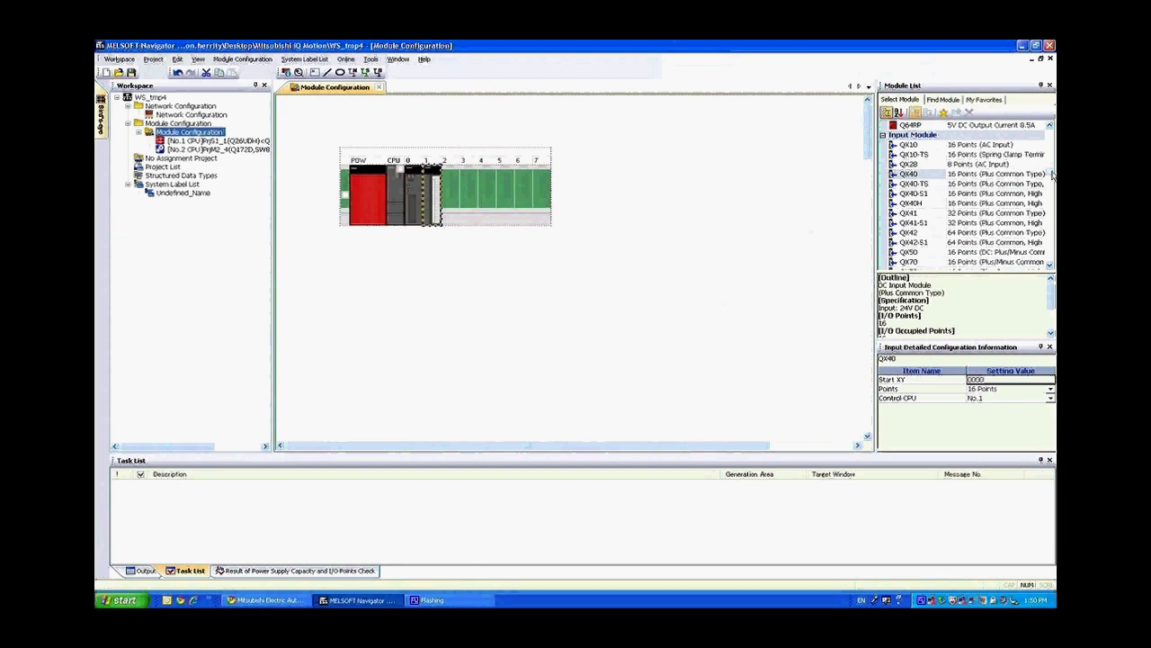
{"action": "left_click_drag", "start_coordinate": [1052, 176], "coordinate": [1052, 184]}
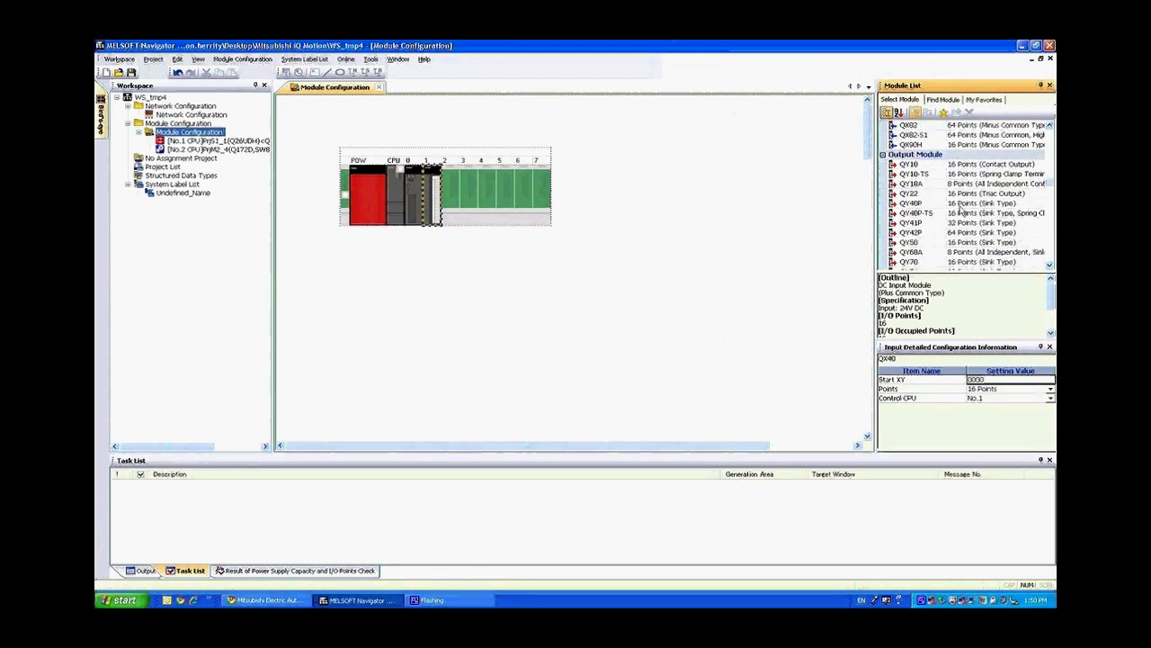
{"action": "left_click_drag", "start_coordinate": [912, 193], "coordinate": [454, 171]}
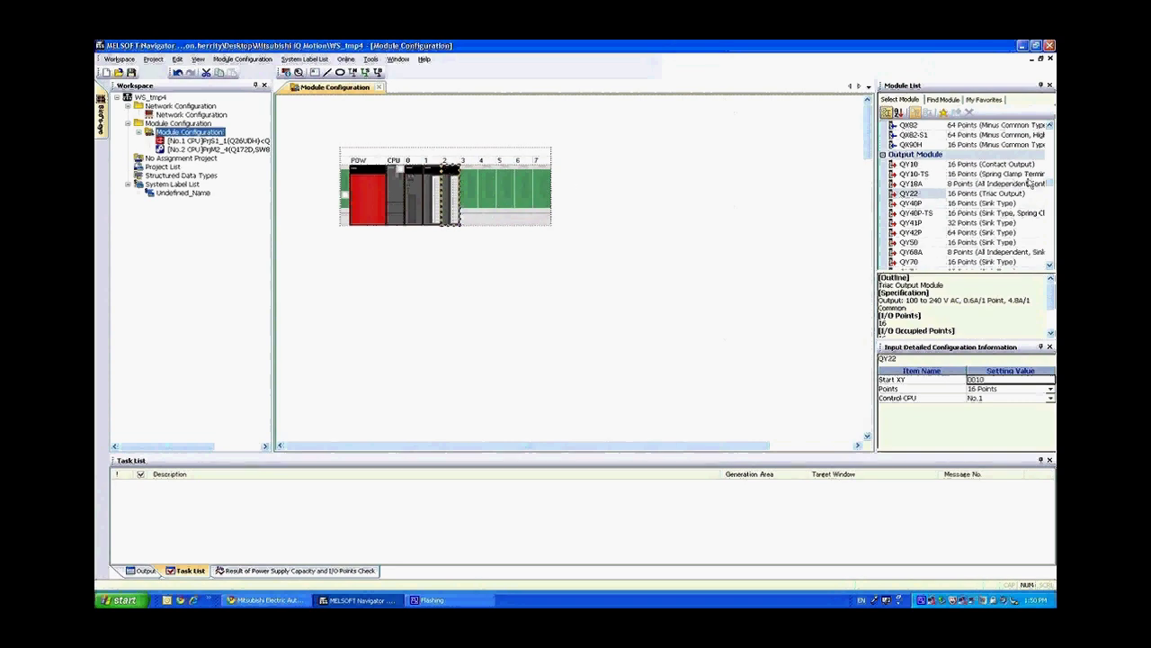
{"action": "left_click_drag", "start_coordinate": [1053, 184], "coordinate": [1052, 229]}
{"action": "left_click_drag", "start_coordinate": [922, 194], "coordinate": [469, 185]}
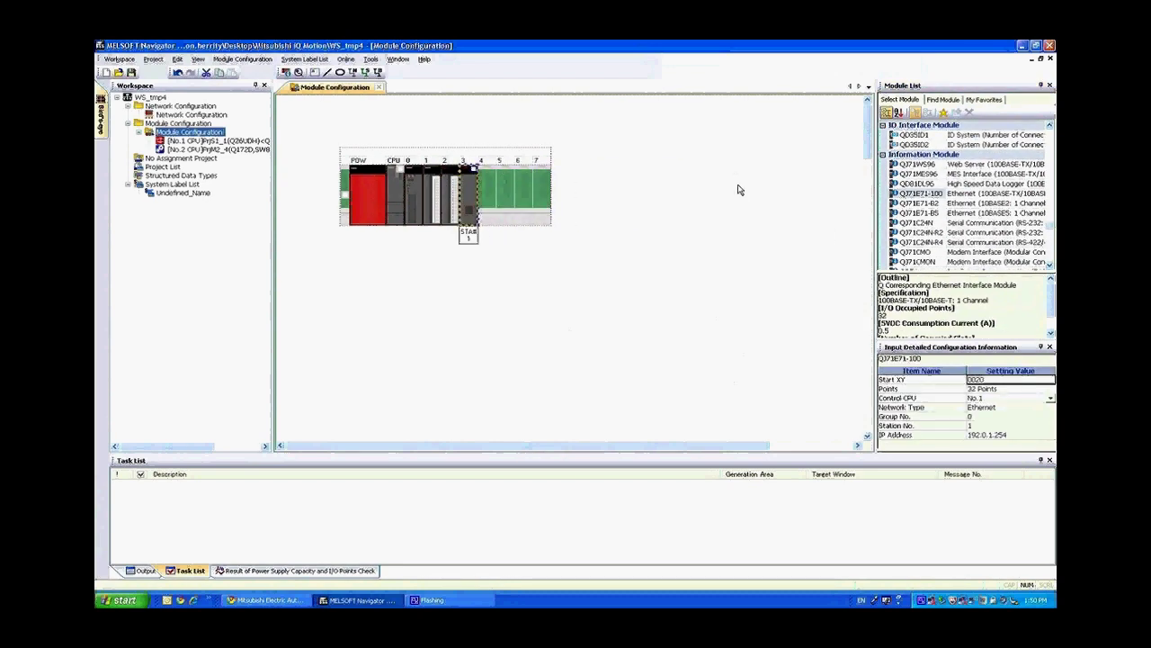
{"action": "left_click_drag", "start_coordinate": [1052, 230], "coordinate": [1052, 245]}
{"action": "left_click_drag", "start_coordinate": [922, 243], "coordinate": [492, 171]}
Run the power supply and I/O points check: no errors, 3.05A/8.5A, 144 points.
{"action": "right_click", "coordinate": [516, 152]}
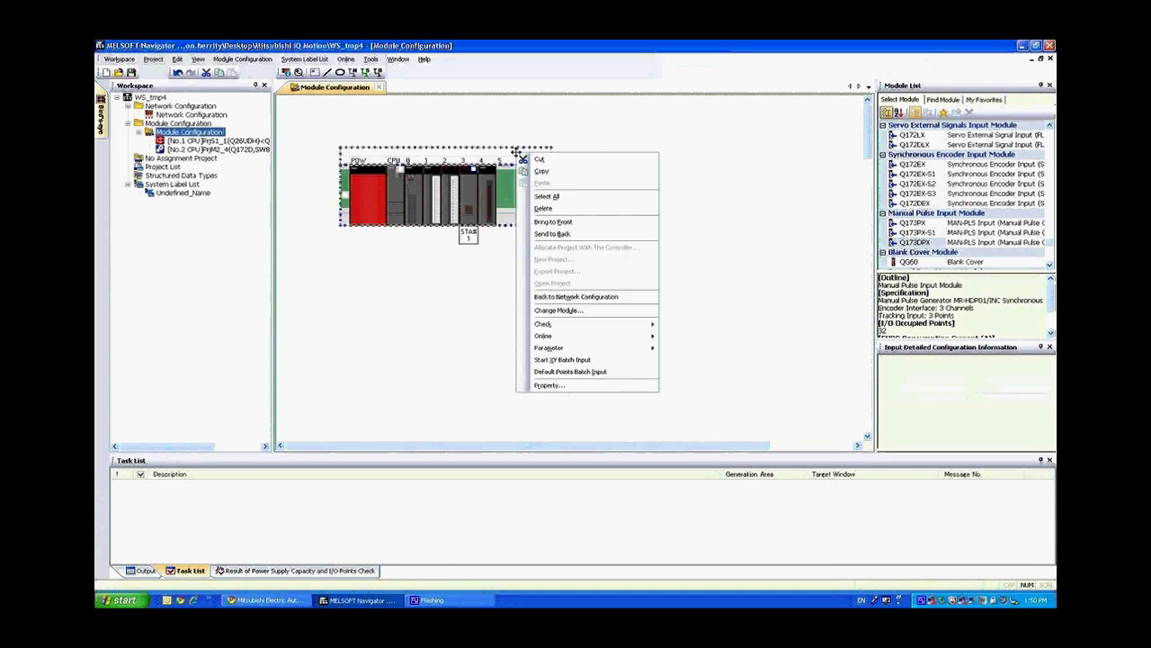
{"action": "mouse_move", "coordinate": [586, 326]}
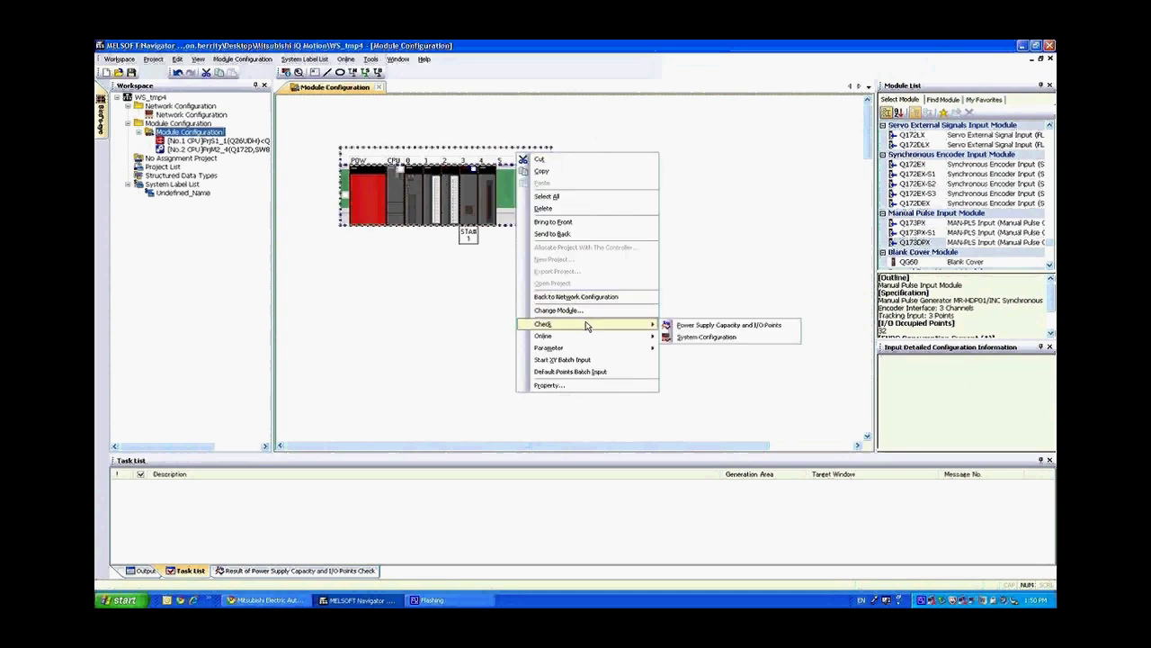
{"action": "left_click", "coordinate": [683, 328]}
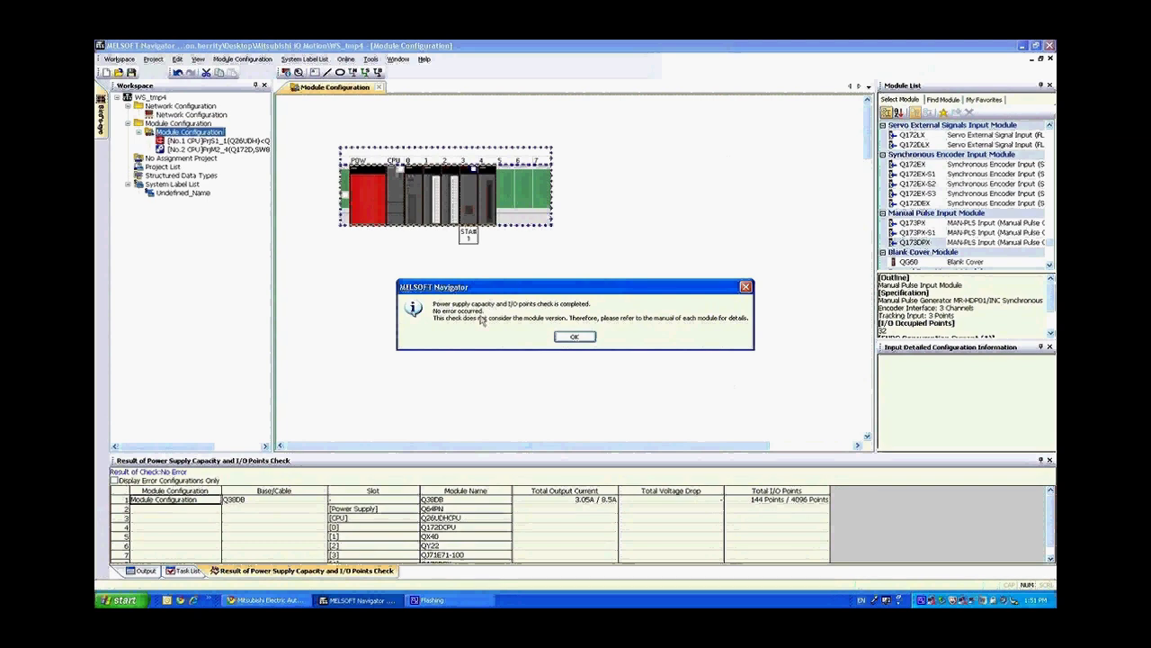
{"action": "left_click", "coordinate": [576, 337]}
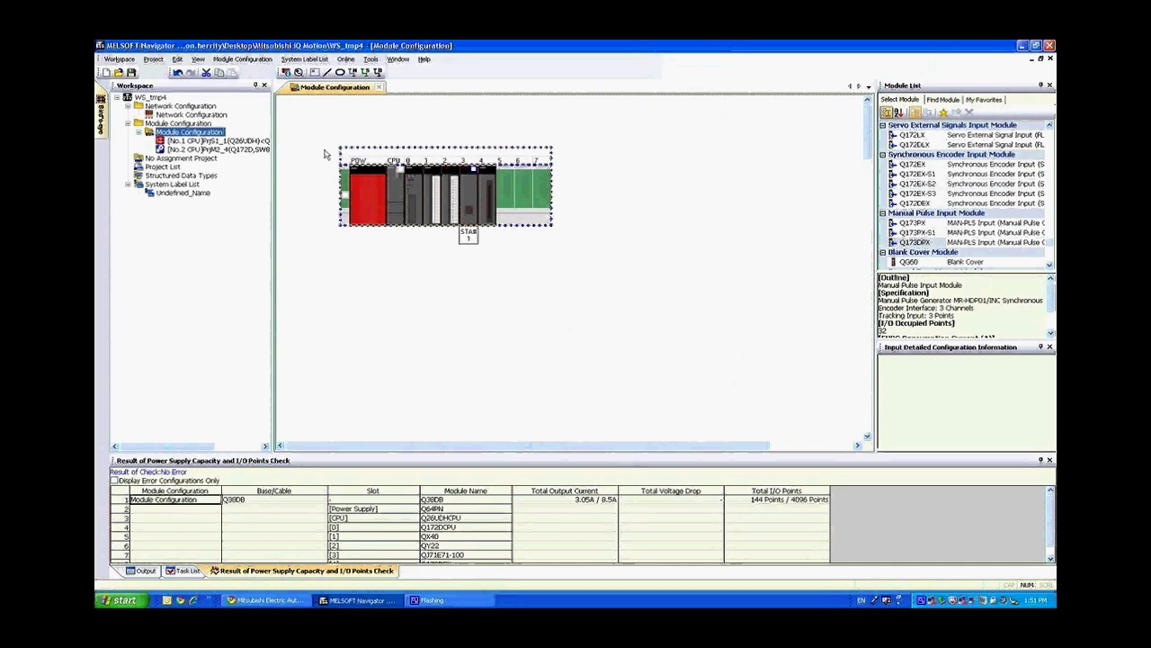
{"action": "left_click", "coordinate": [191, 115]}
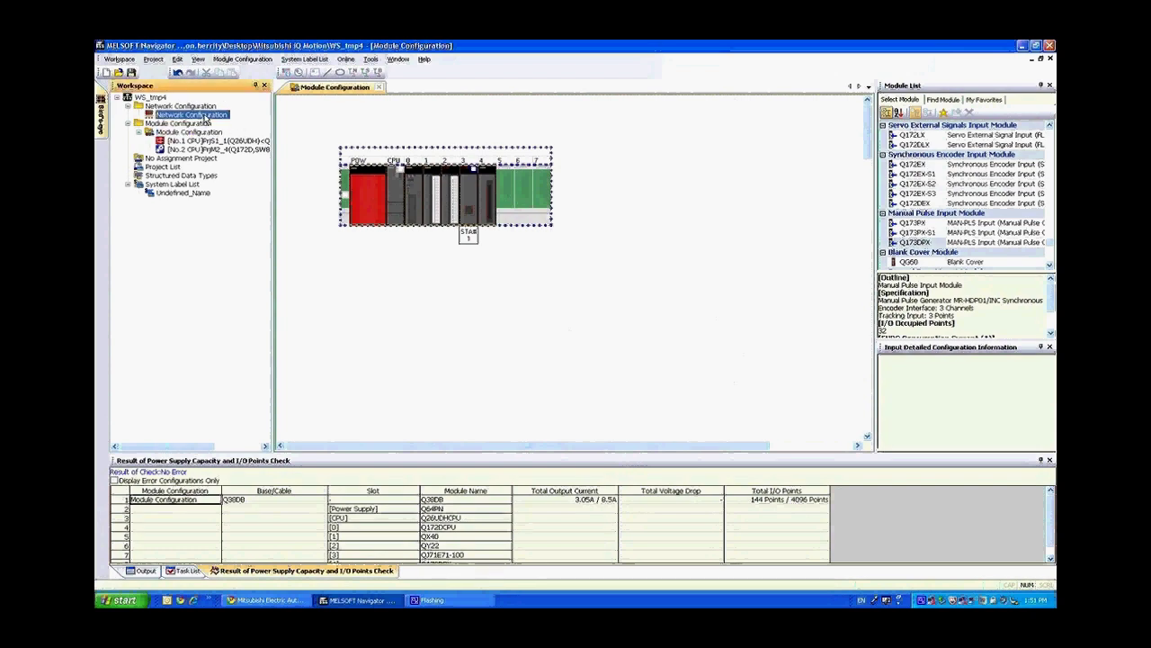
In Network Configuration, move the Module Configuration block down and add an Ethernet network line.
{"action": "double_click", "coordinate": [205, 120]}
{"action": "left_click_drag", "start_coordinate": [315, 130], "coordinate": [427, 243]}
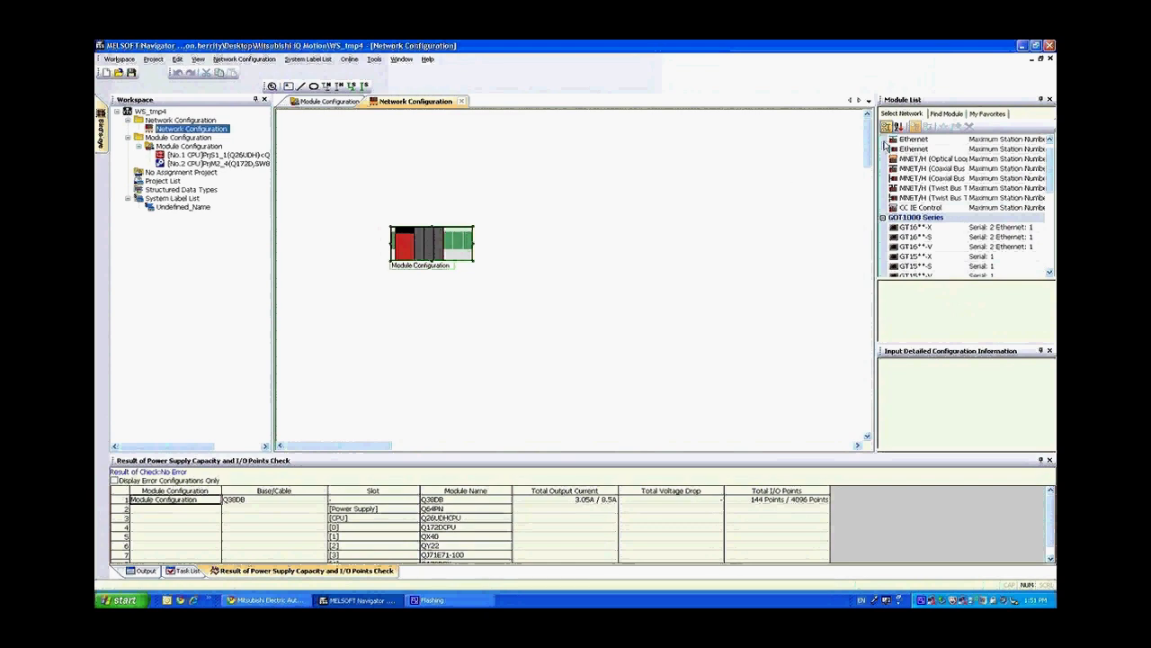
{"action": "left_click_drag", "start_coordinate": [908, 141], "coordinate": [349, 139]}
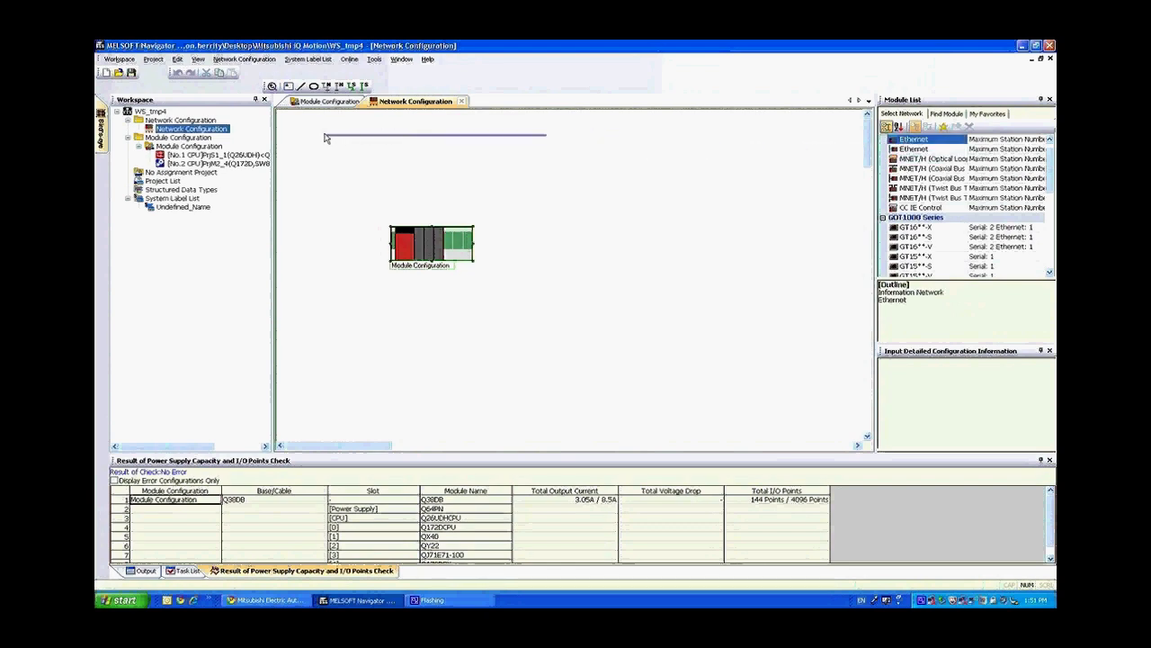
{"action": "left_click", "coordinate": [326, 137]}
Add two network cables and connect both to the Module Configuration unit as station 1.
{"action": "scroll", "coordinate": [1052, 189], "scroll_direction": "down", "scroll_amount": 2}
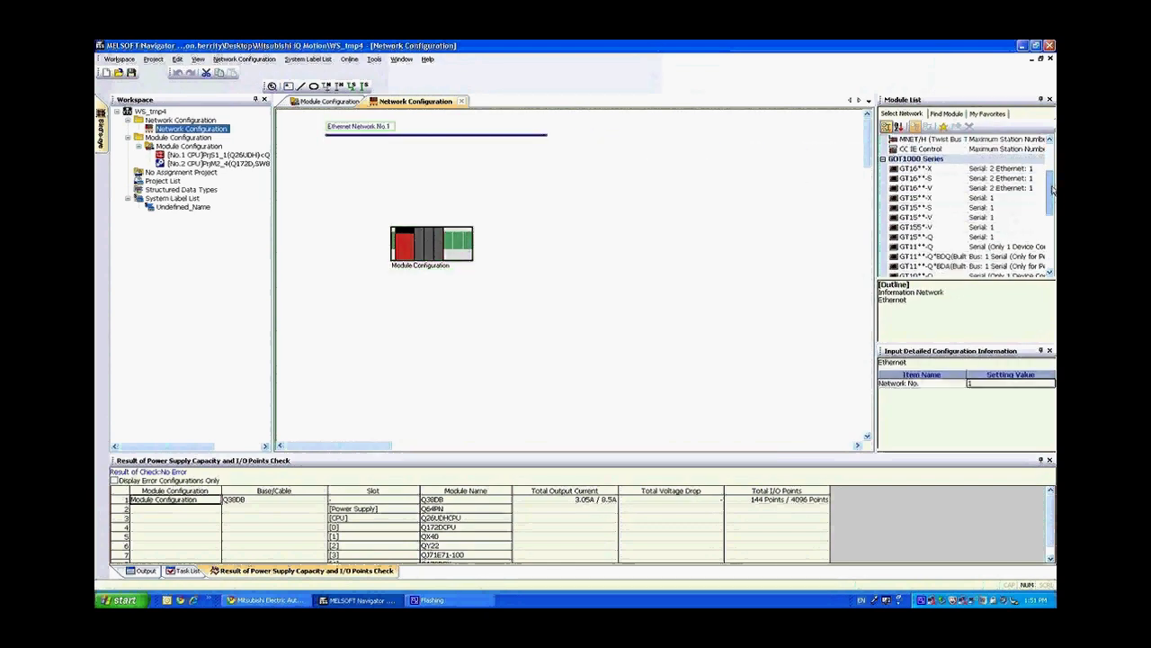
{"action": "scroll", "coordinate": [1052, 189], "scroll_direction": "down", "scroll_amount": 10}
{"action": "left_click_drag", "start_coordinate": [923, 237], "coordinate": [371, 139]}
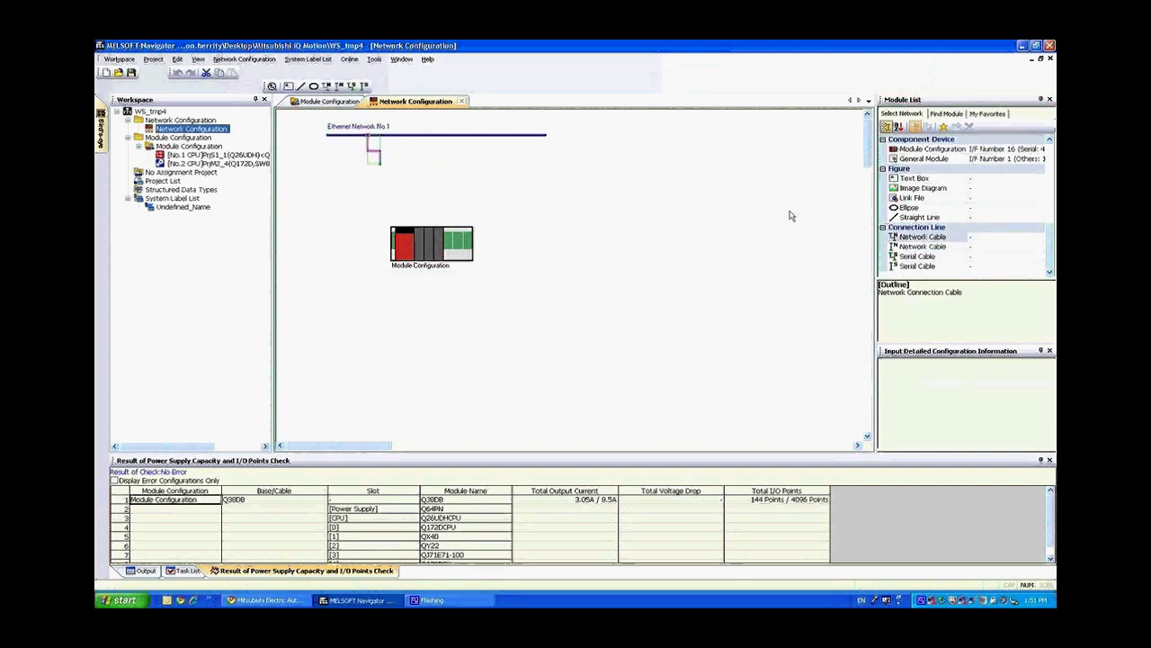
{"action": "mouse_move", "coordinate": [924, 237]}
{"action": "left_mouse_down"}
{"action": "mouse_move", "coordinate": [754, 224]}
{"action": "mouse_move", "coordinate": [454, 146]}
{"action": "left_mouse_up"}
{"action": "left_click", "coordinate": [381, 165]}
{"action": "left_click_drag", "start_coordinate": [381, 165], "coordinate": [433, 238]}
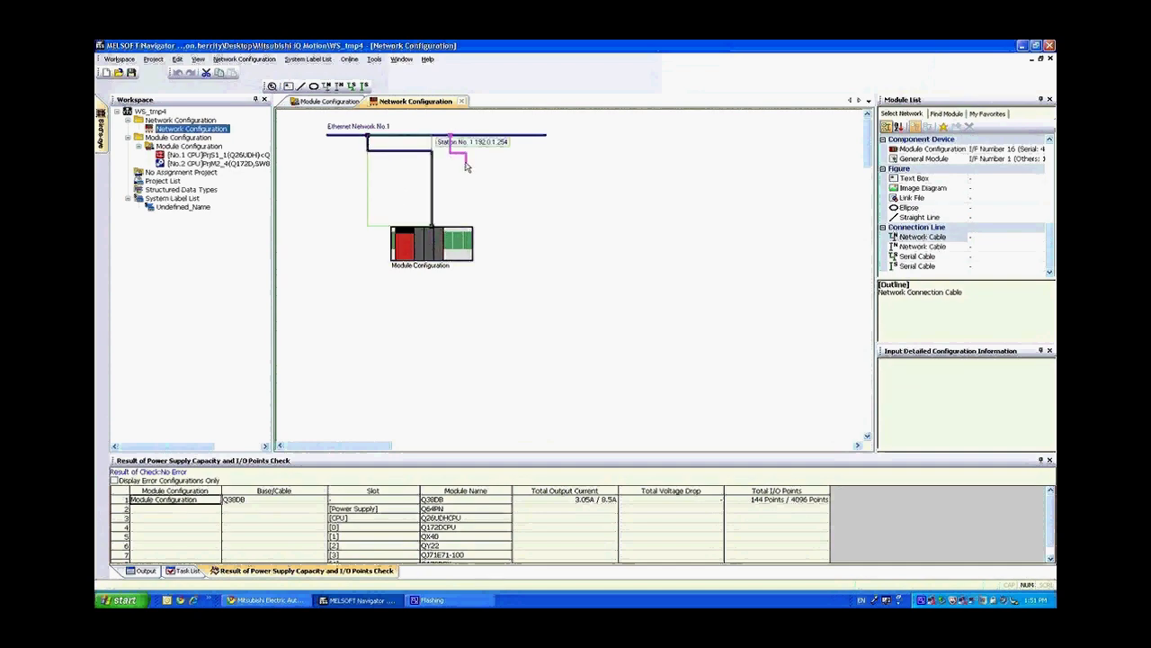
{"action": "left_click", "coordinate": [466, 166]}
{"action": "left_click_drag", "start_coordinate": [466, 169], "coordinate": [438, 241]}
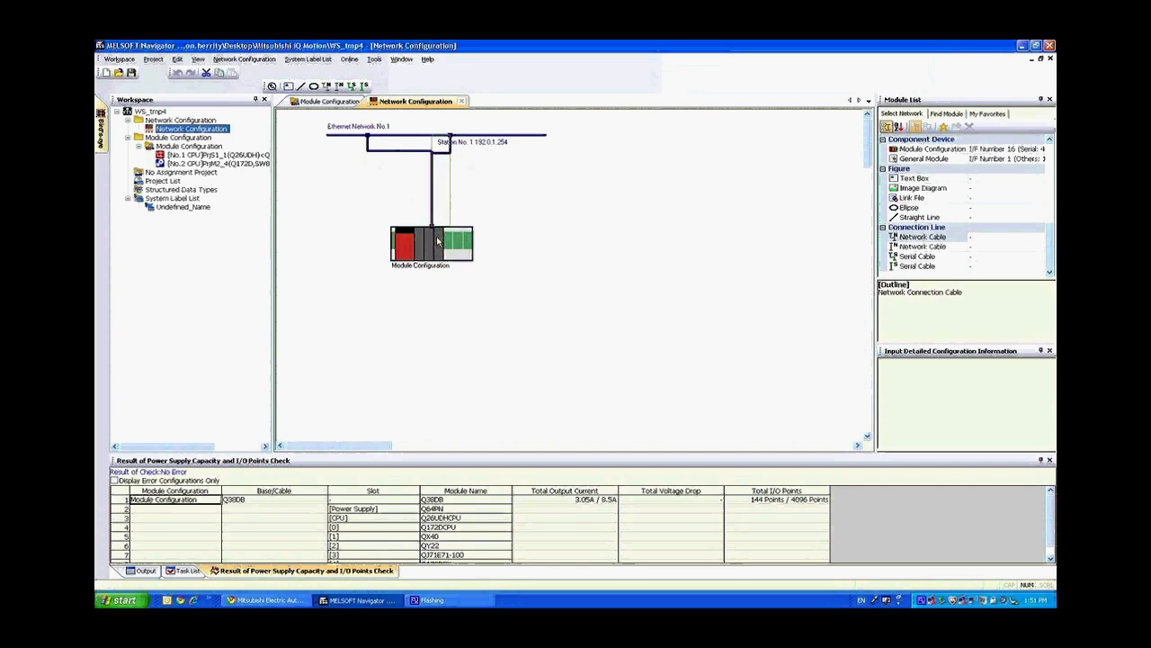
{"action": "double_click", "coordinate": [216, 146]}
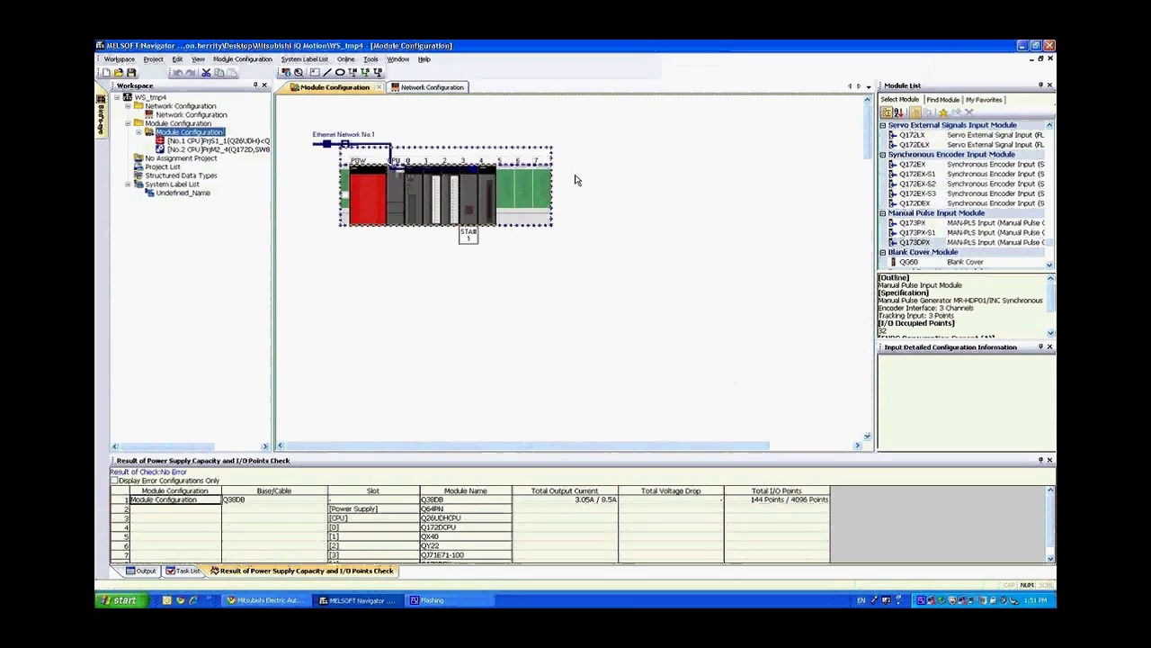
Run the System Configuration check on the rack, confirming no errors or warnings.
{"action": "left_click", "coordinate": [526, 160]}
{"action": "right_click", "coordinate": [526, 160]}
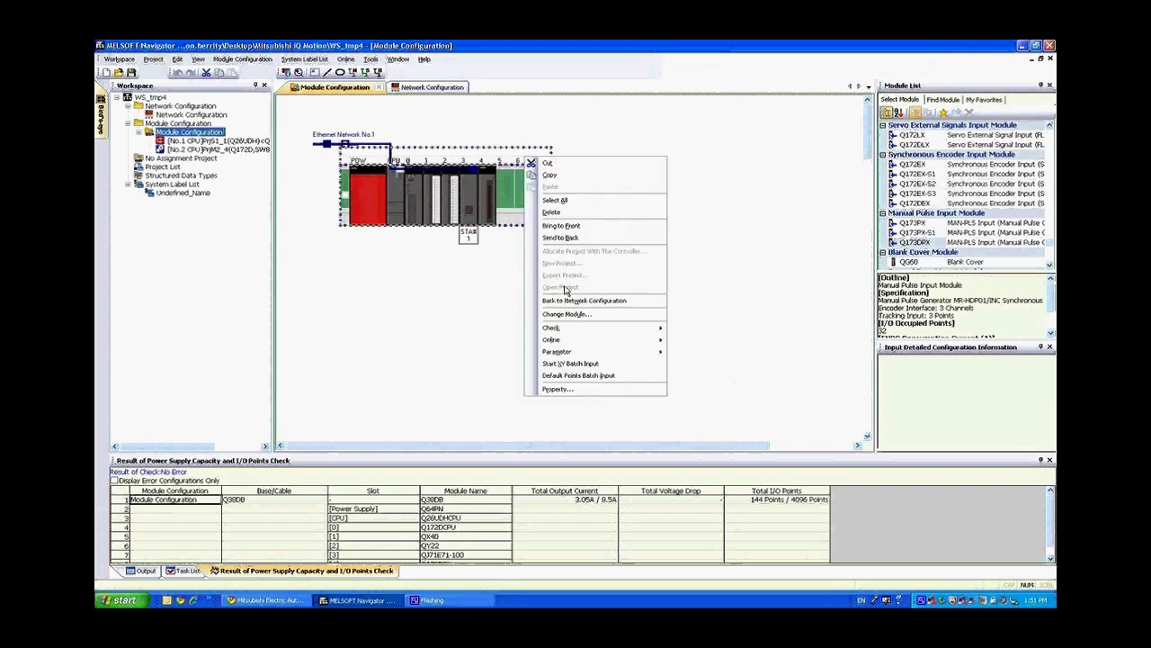
{"action": "mouse_move", "coordinate": [570, 334]}
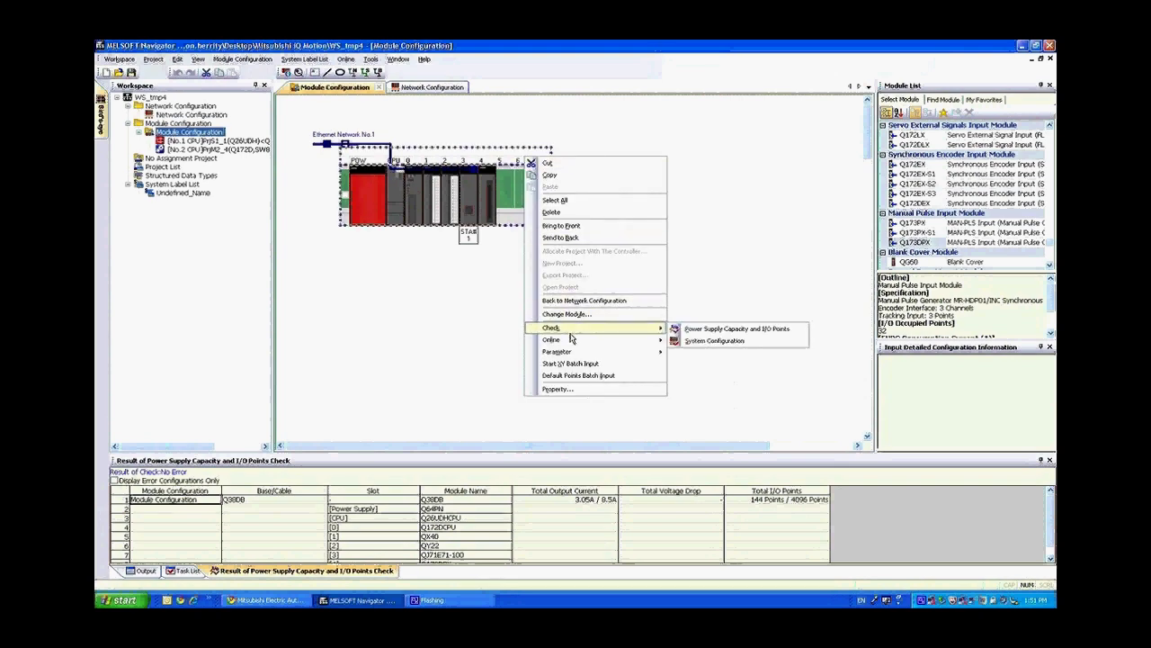
{"action": "left_click", "coordinate": [704, 341]}
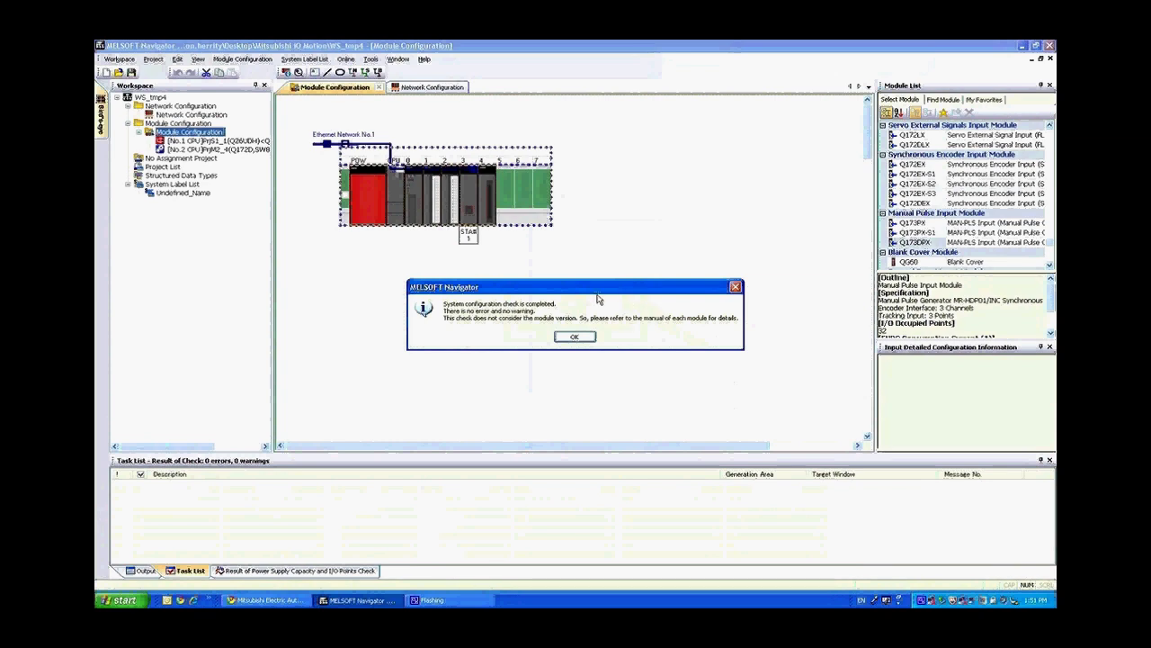
{"action": "left_click", "coordinate": [574, 338]}
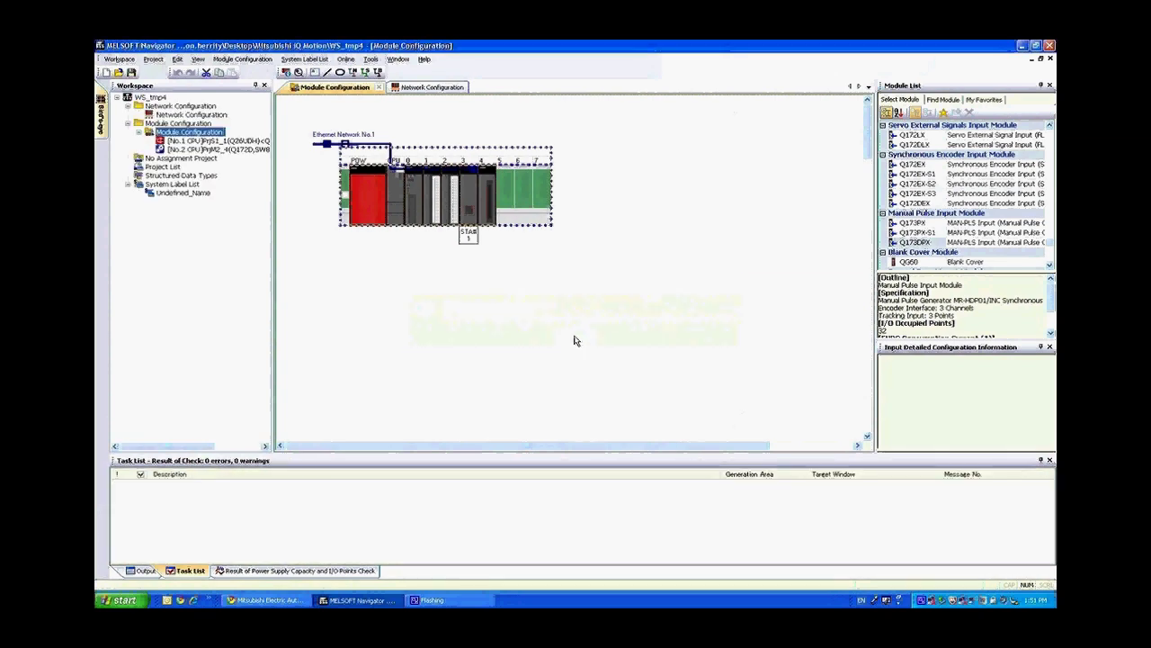
{"action": "right_click", "coordinate": [398, 198]}
Change PrjS1_1's PLC type from Q26UDH to Q06UDEH, accepting the modifications list.
{"action": "key", "text": "Escape"}
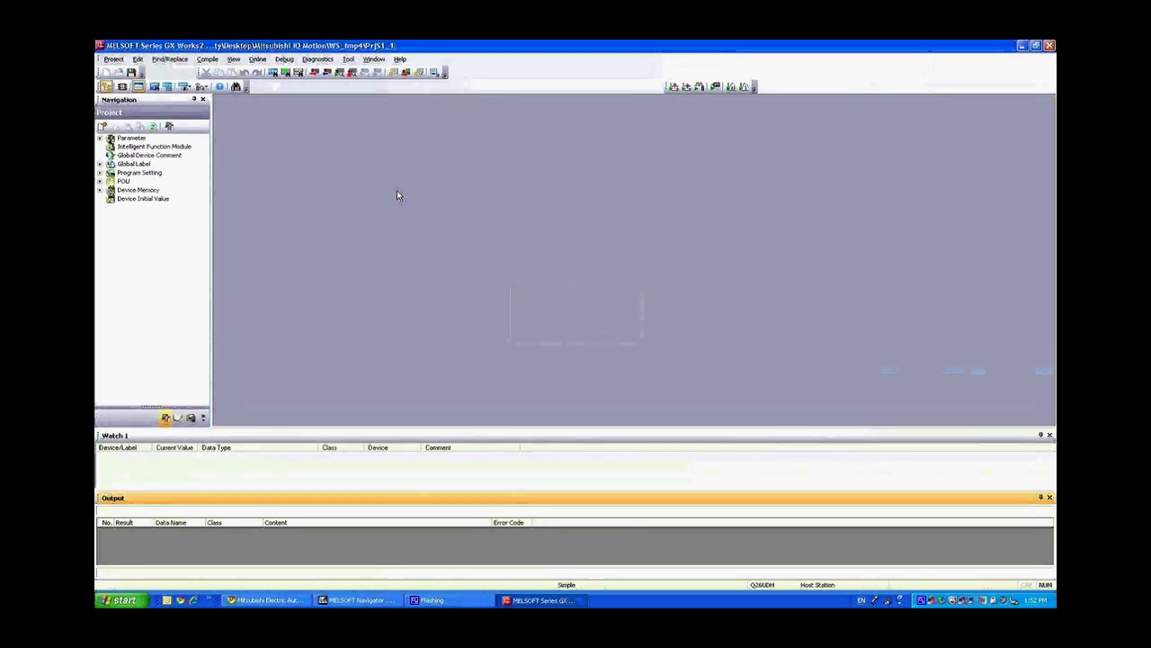
{"action": "left_click", "coordinate": [114, 59]}
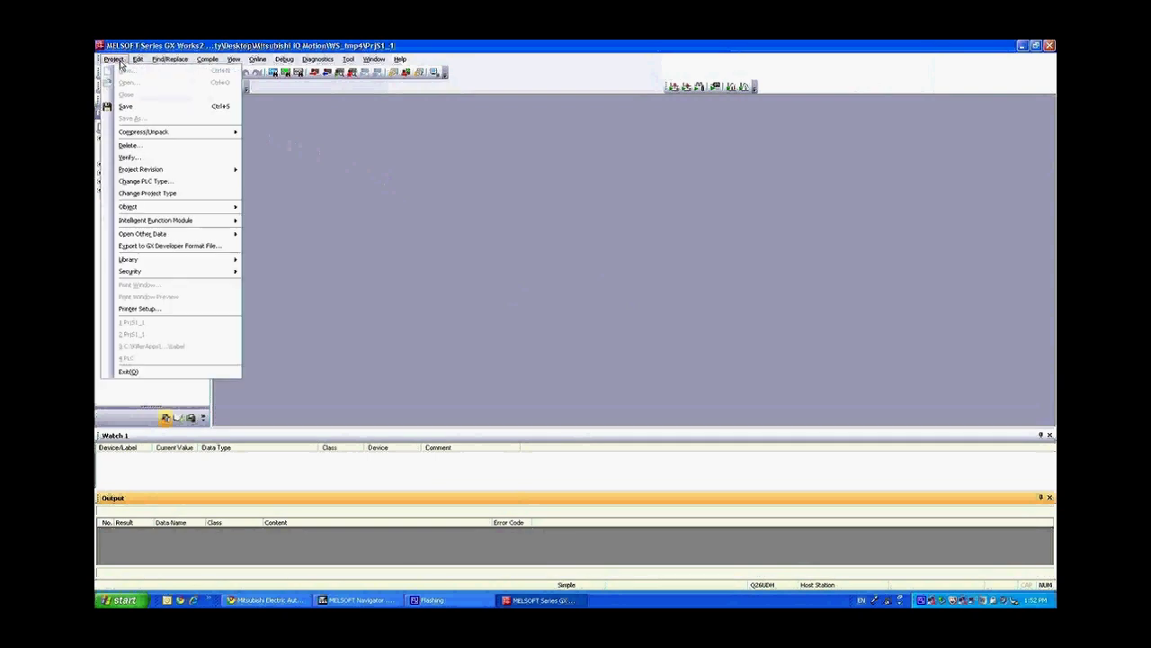
{"action": "left_click", "coordinate": [146, 181]}
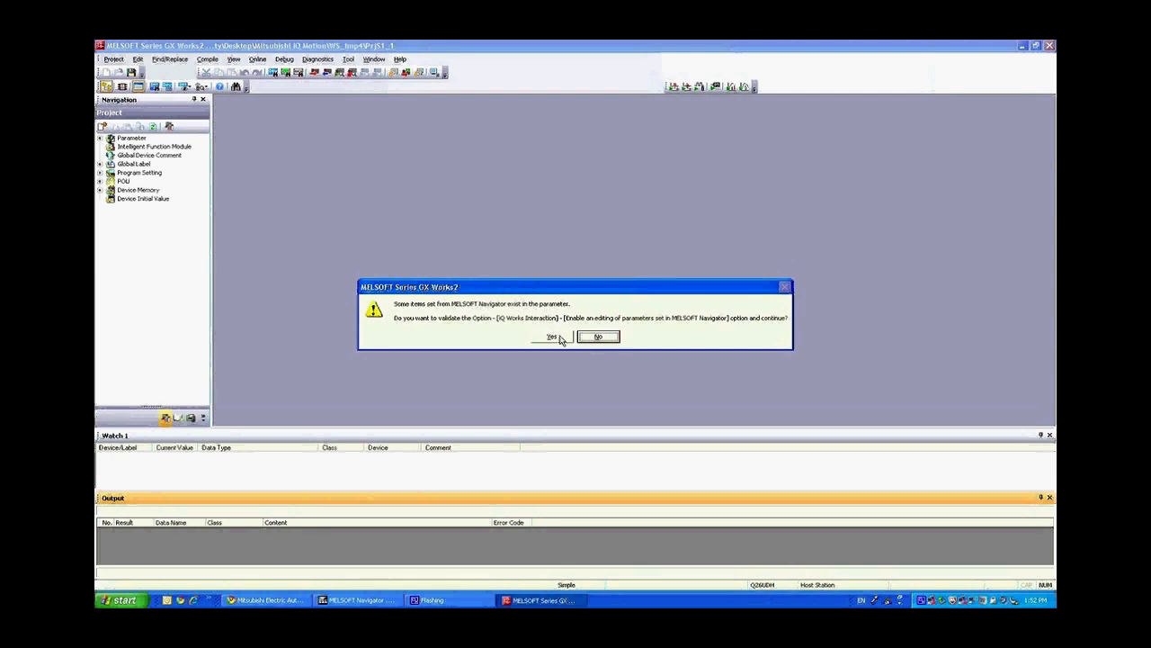
{"action": "left_click", "coordinate": [558, 338]}
{"action": "left_click", "coordinate": [572, 312]}
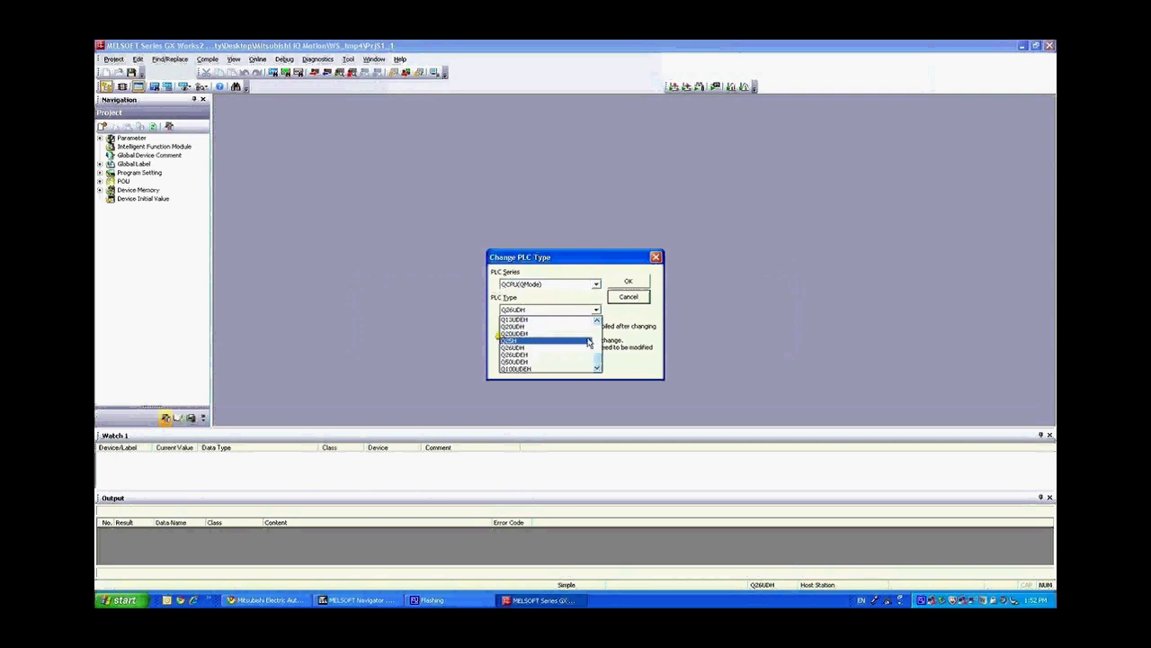
{"action": "scroll", "coordinate": [549, 347], "scroll_direction": "up", "scroll_amount": 2}
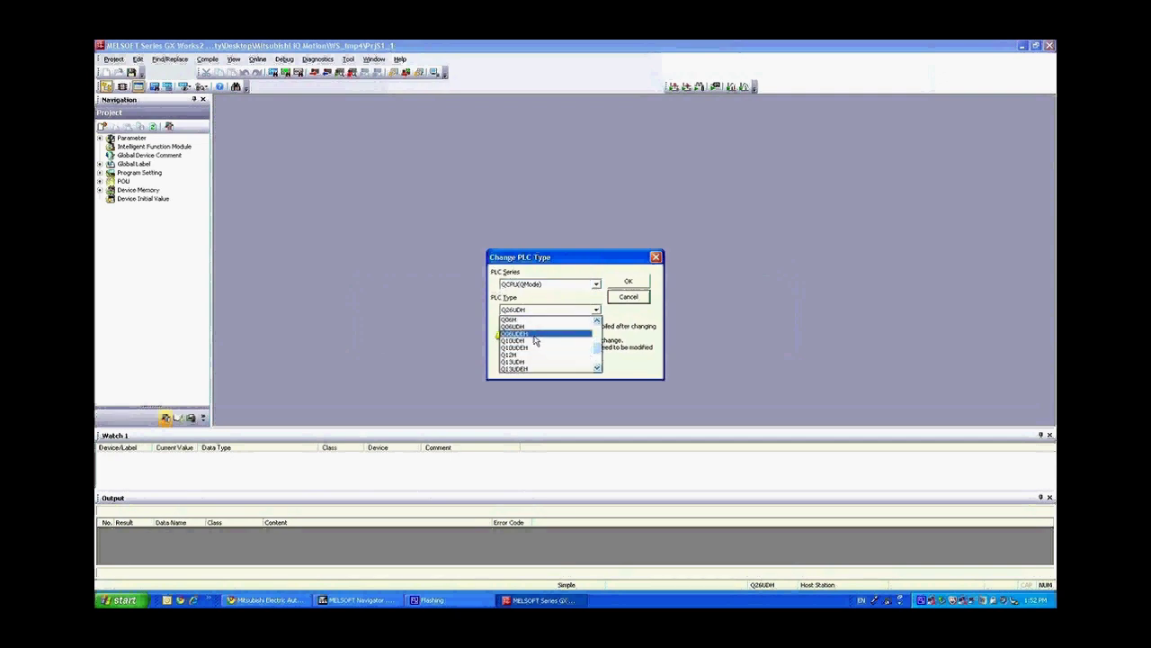
{"action": "left_click", "coordinate": [540, 333]}
{"action": "left_click", "coordinate": [627, 281]}
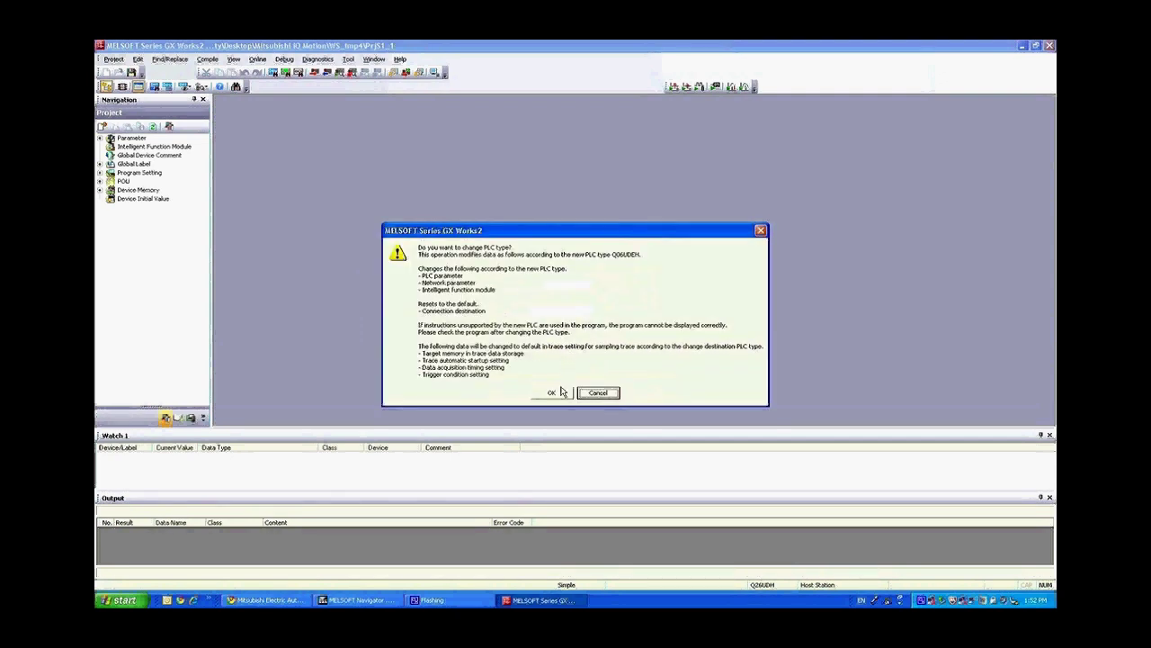
{"action": "left_click", "coordinate": [555, 393]}
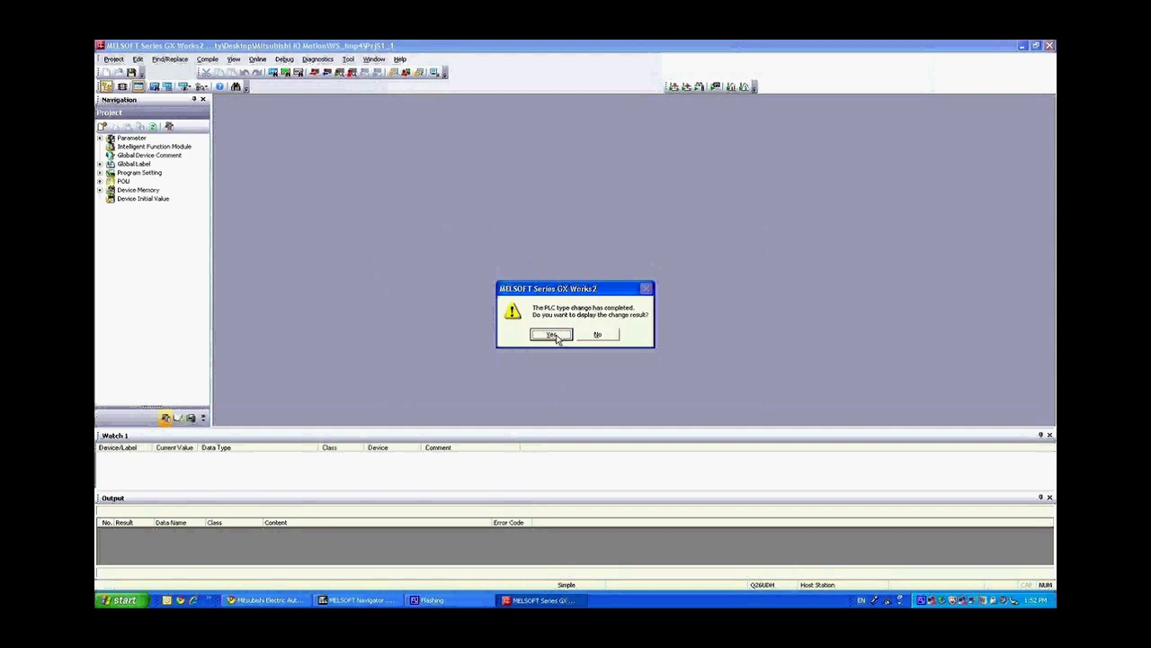
{"action": "left_click", "coordinate": [552, 333]}
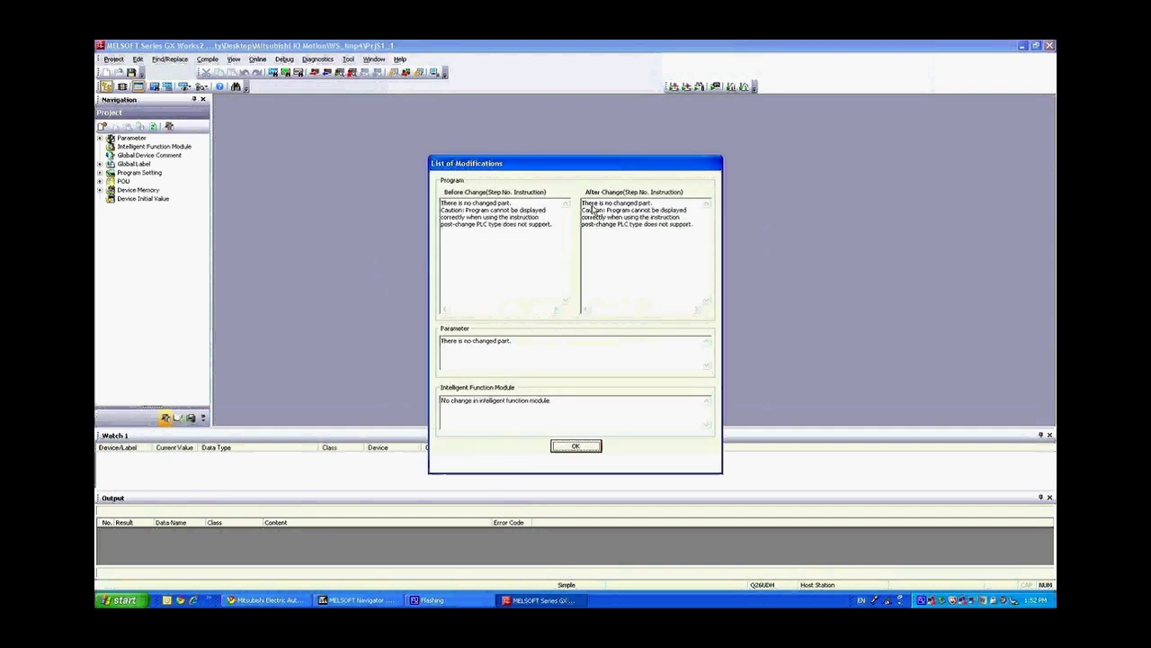
{"action": "left_click", "coordinate": [579, 447]}
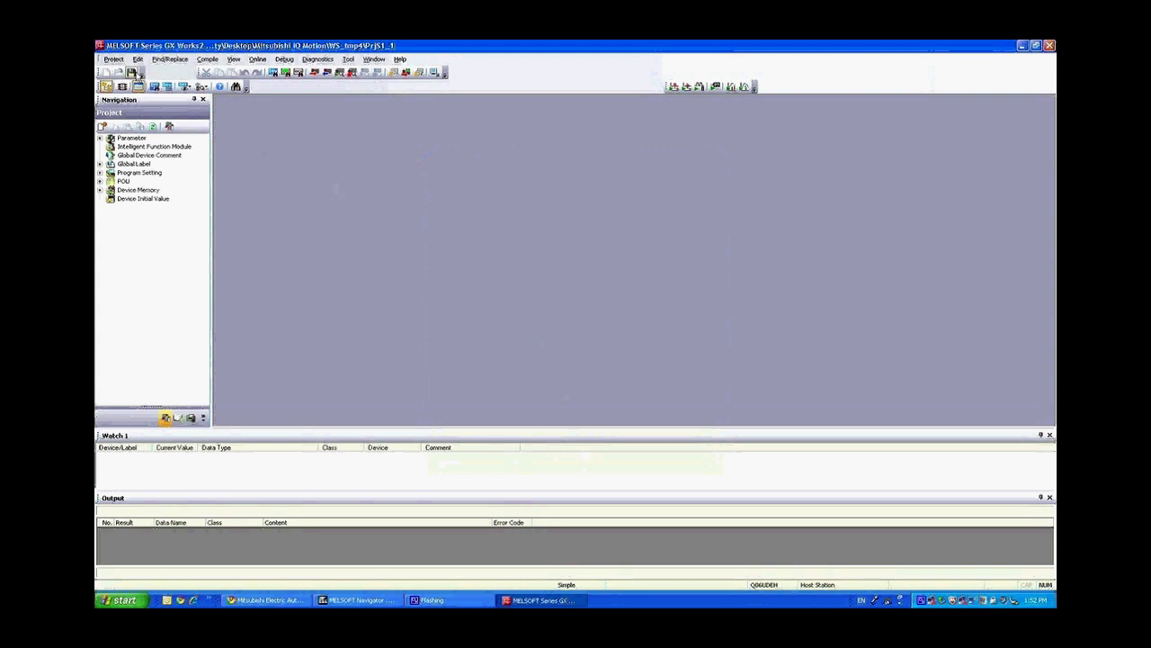
Convert PrjS1_1 to a structured project.
{"action": "left_click", "coordinate": [124, 63]}
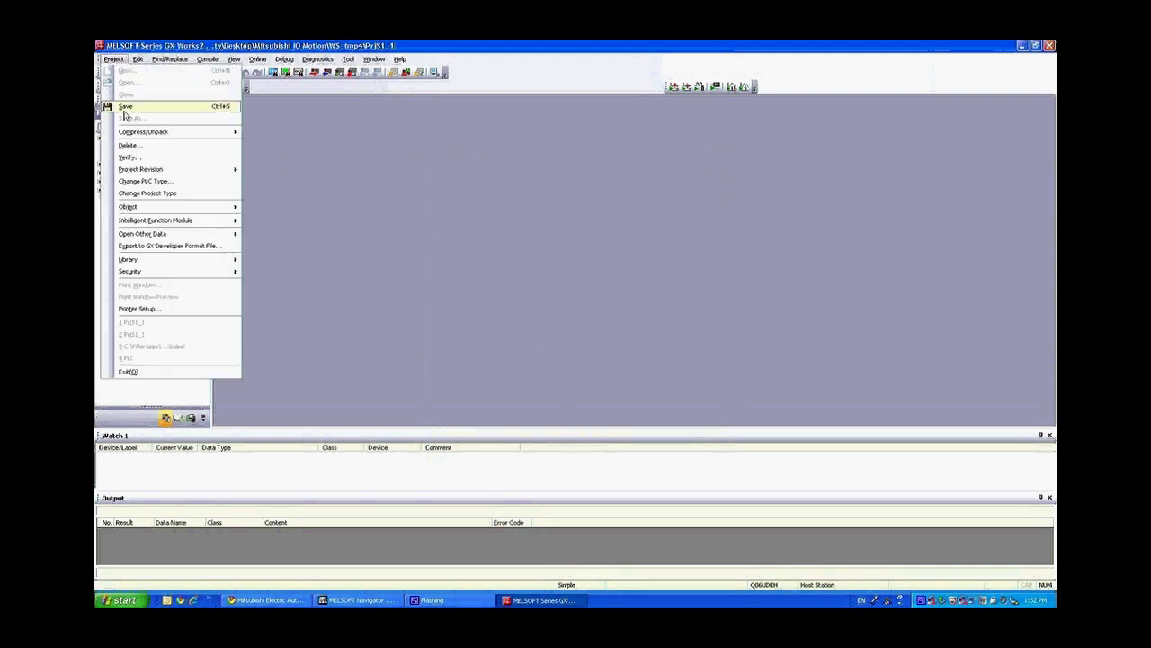
{"action": "left_click", "coordinate": [148, 192]}
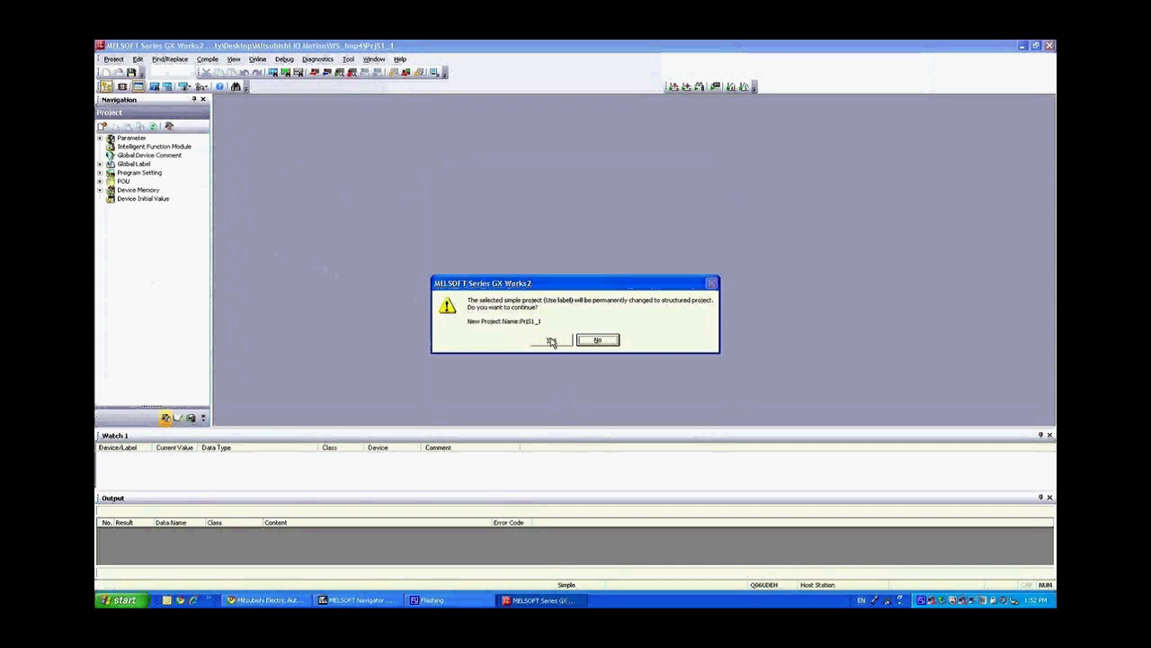
{"action": "left_click", "coordinate": [551, 341]}
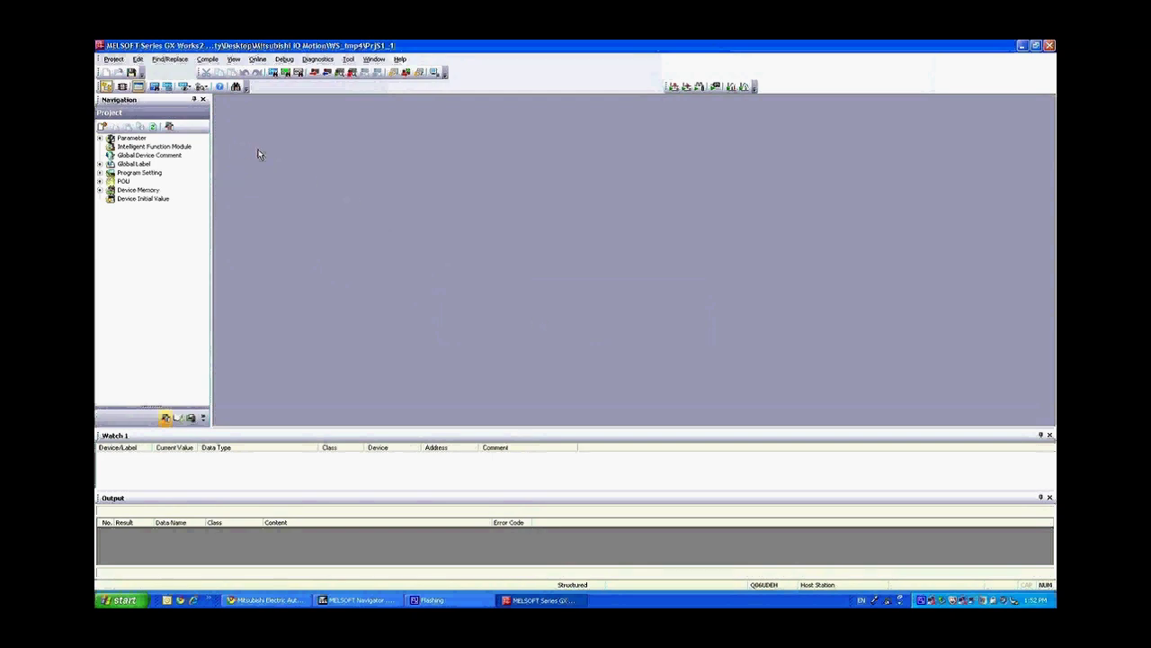
Change the project title in Project Property to CPU1_Q06UDEH_1.
{"action": "left_click", "coordinate": [169, 125]}
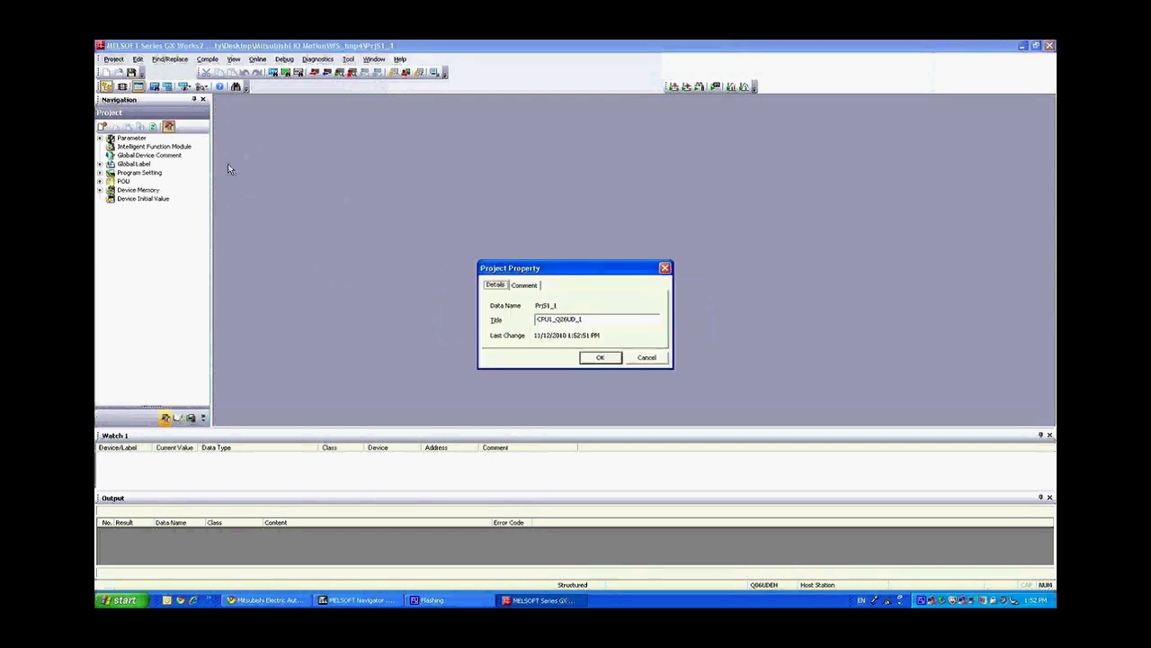
{"action": "left_click", "coordinate": [568, 322]}
{"action": "type", "text": "U"}
{"action": "left_click", "coordinate": [602, 358]}
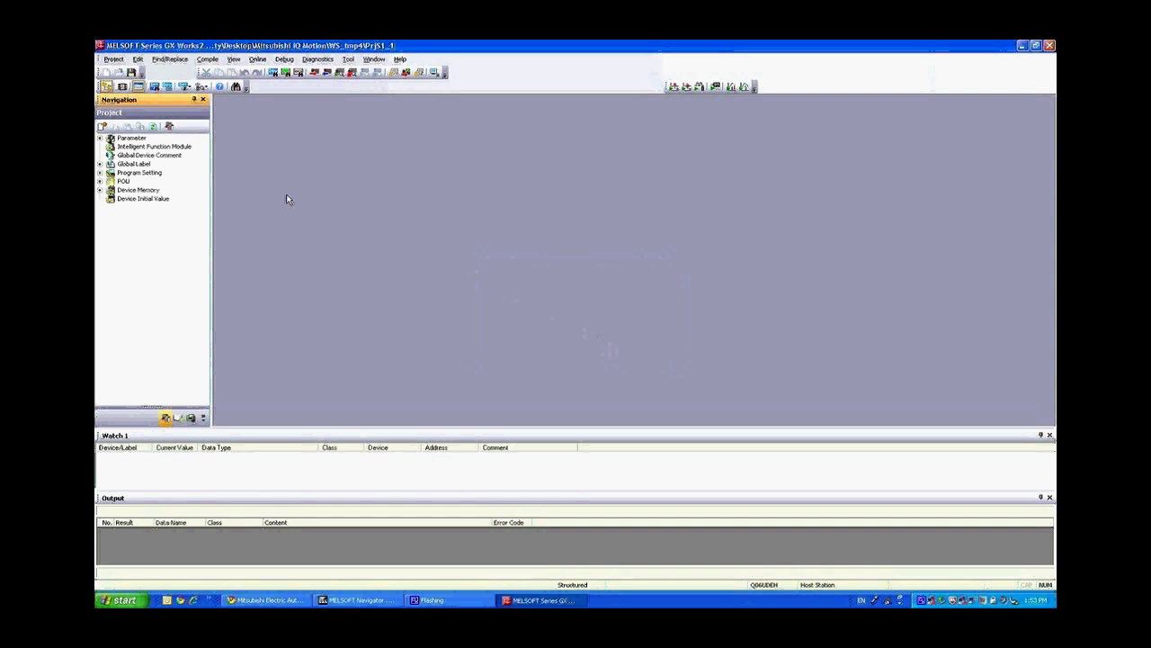
Move MAIN from No Execution Type to Scan Program and rebuild all with no errors.
{"action": "left_click", "coordinate": [100, 173]}
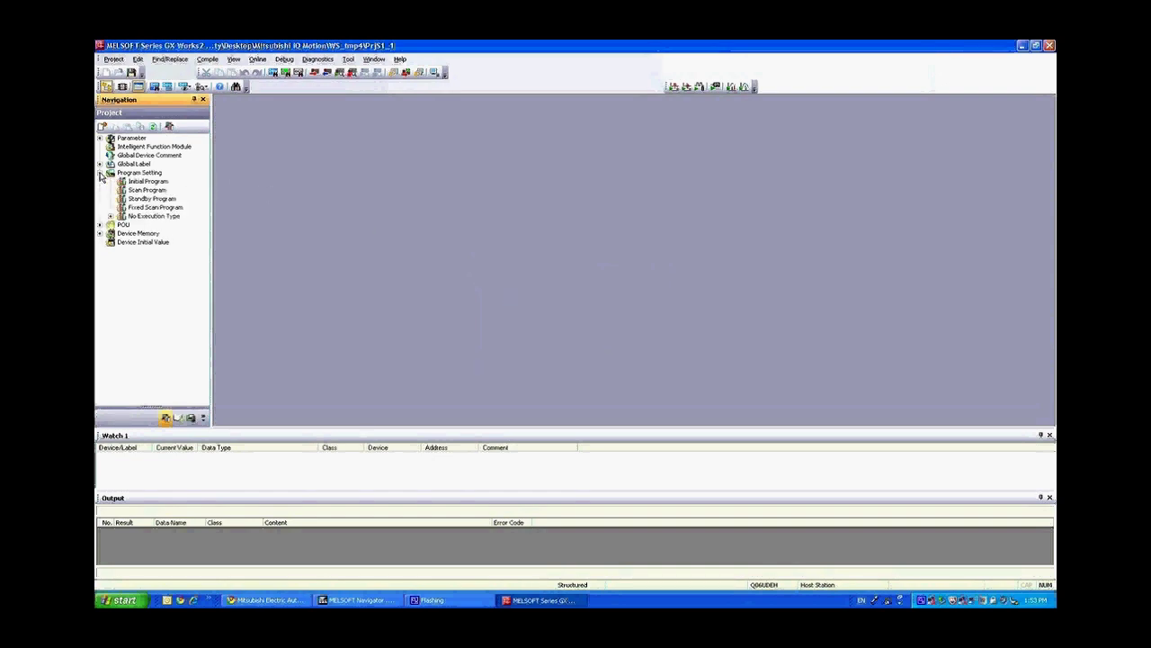
{"action": "left_click", "coordinate": [111, 217]}
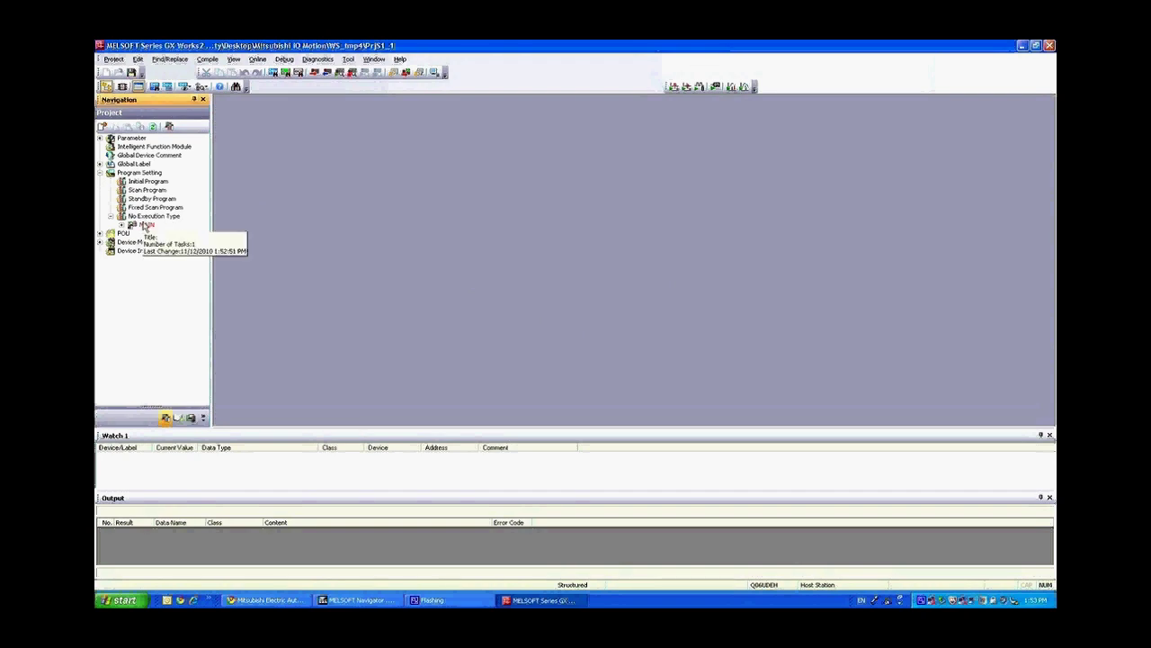
{"action": "left_click_drag", "start_coordinate": [144, 226], "coordinate": [132, 193]}
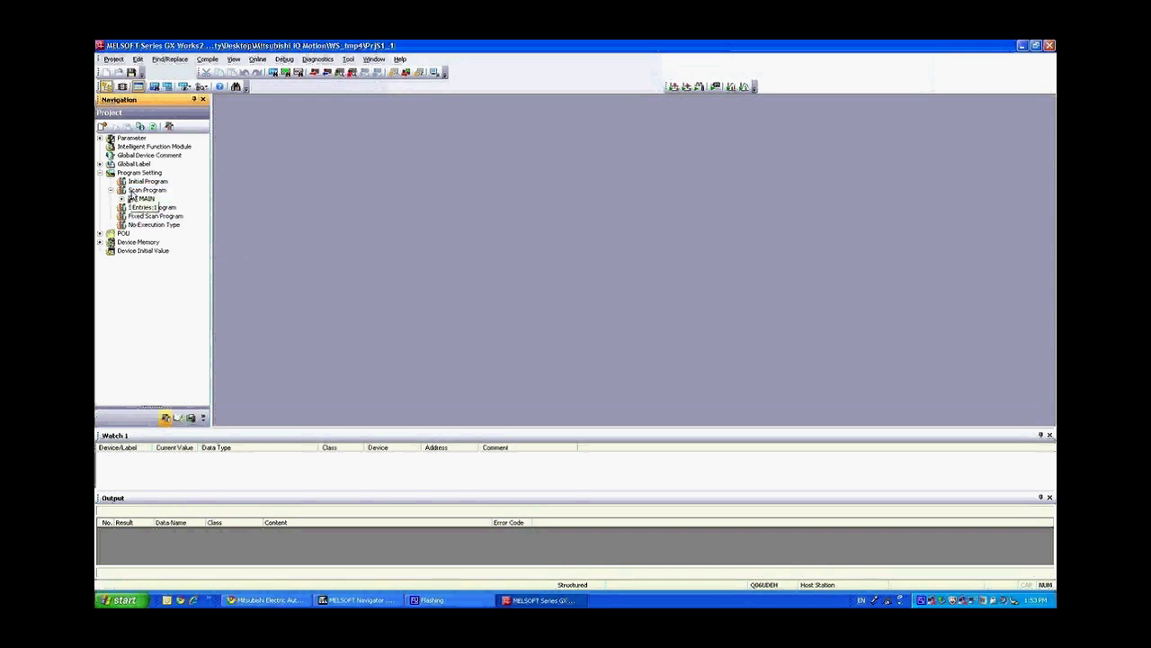
{"action": "left_click", "coordinate": [418, 73]}
{"action": "left_click", "coordinate": [553, 377]}
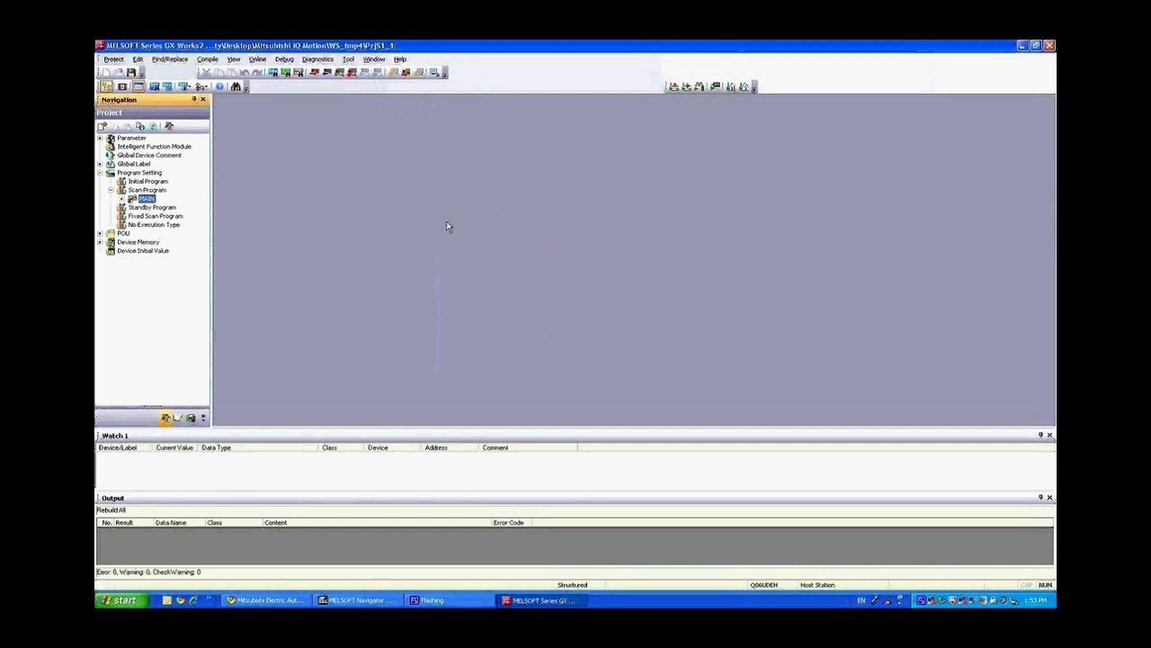
Save PrjS1_1 and close the project in GX Works2.
{"action": "left_click", "coordinate": [132, 72]}
{"action": "left_click", "coordinate": [1049, 46]}
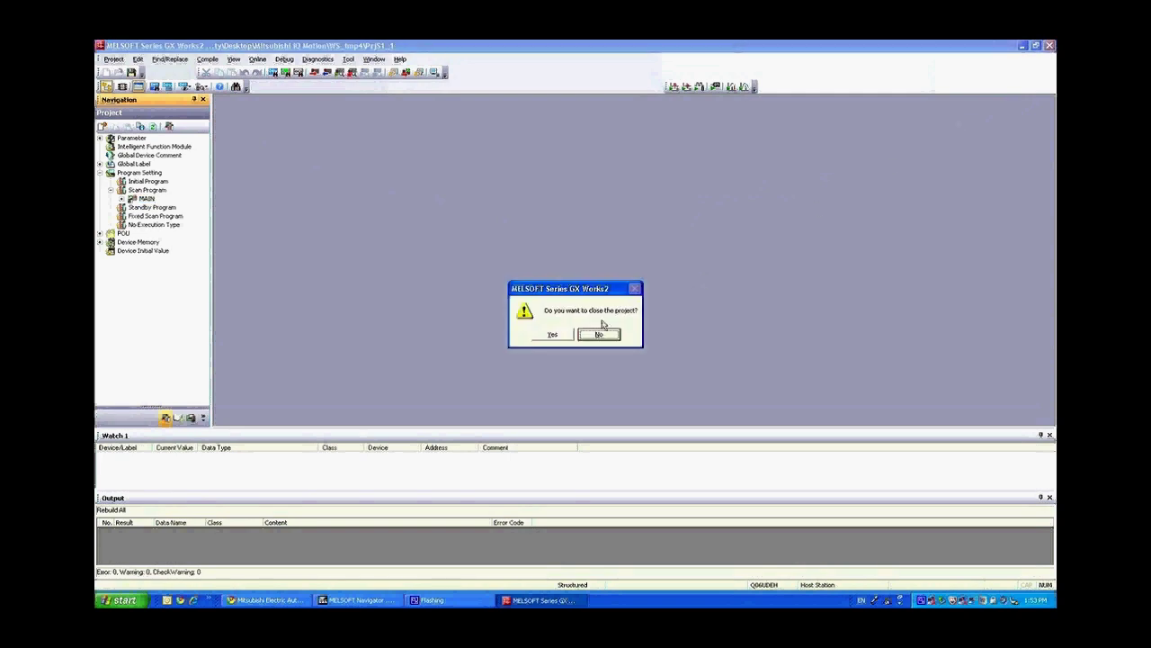
{"action": "left_click", "coordinate": [568, 336]}
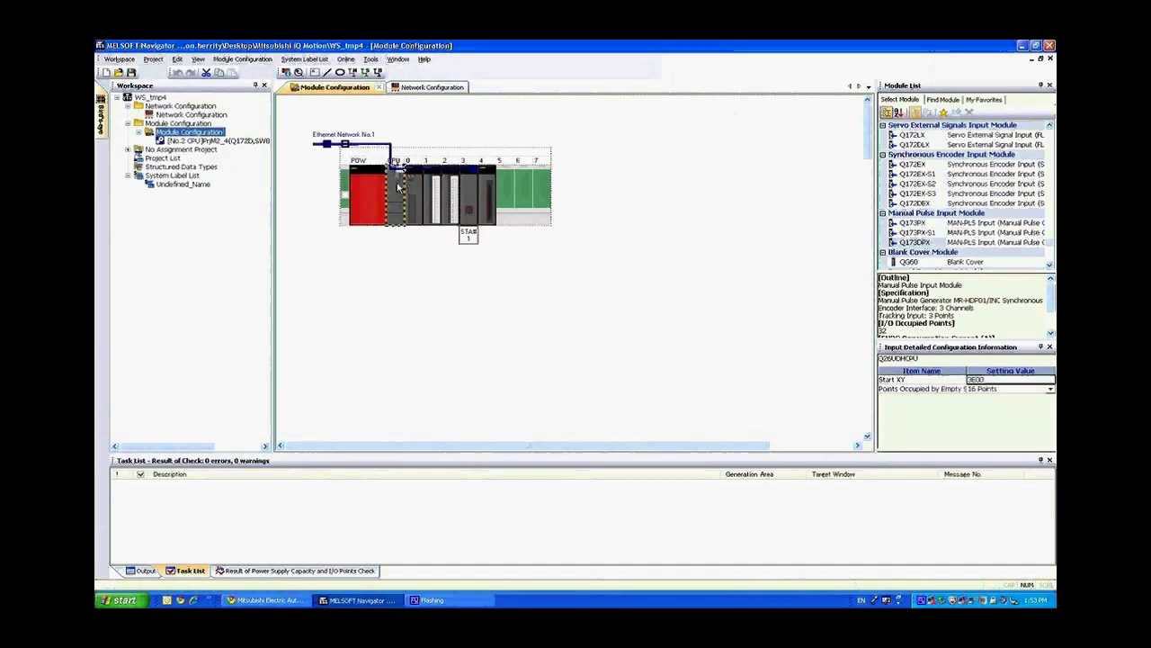
Replace the rack's Q26UDHCPU with a Q06UDEHCPU from the Universal Model CPU list for PrjS1_1.
{"action": "mouse_move", "coordinate": [393, 188]}
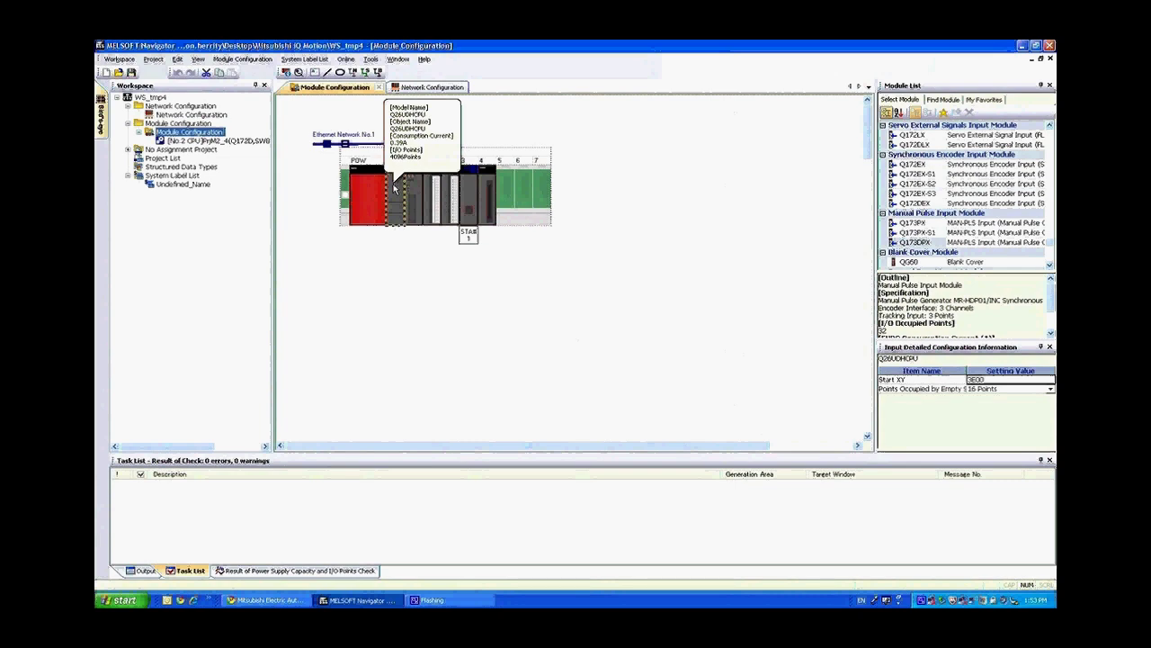
{"action": "key", "text": "Delete"}
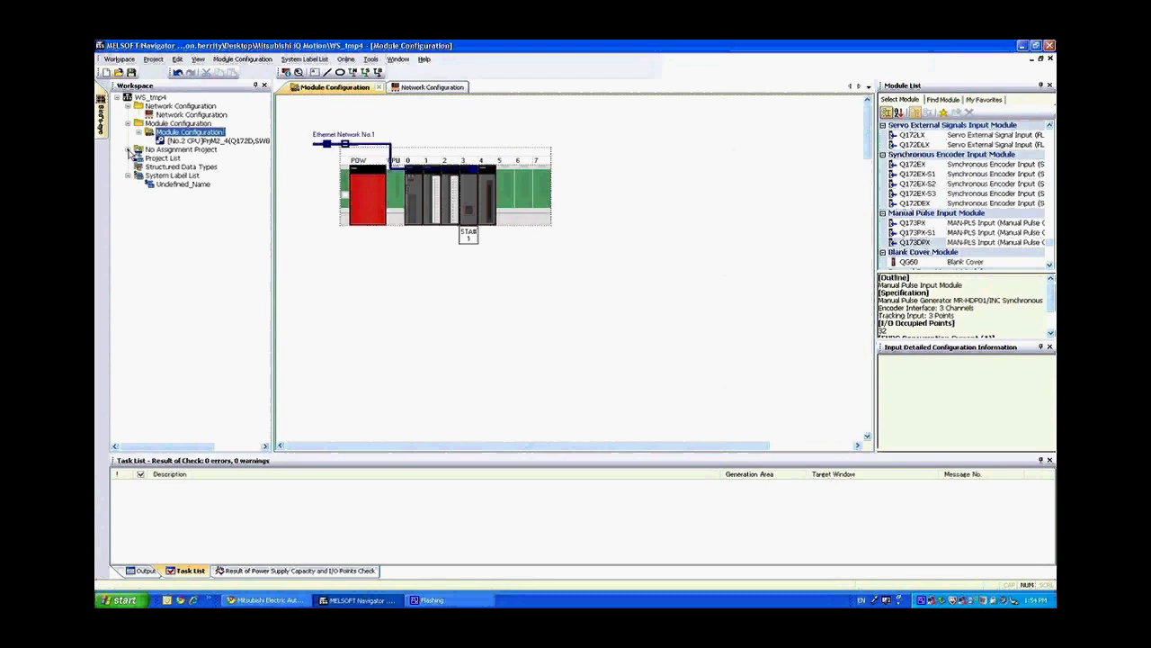
{"action": "left_click", "coordinate": [129, 151]}
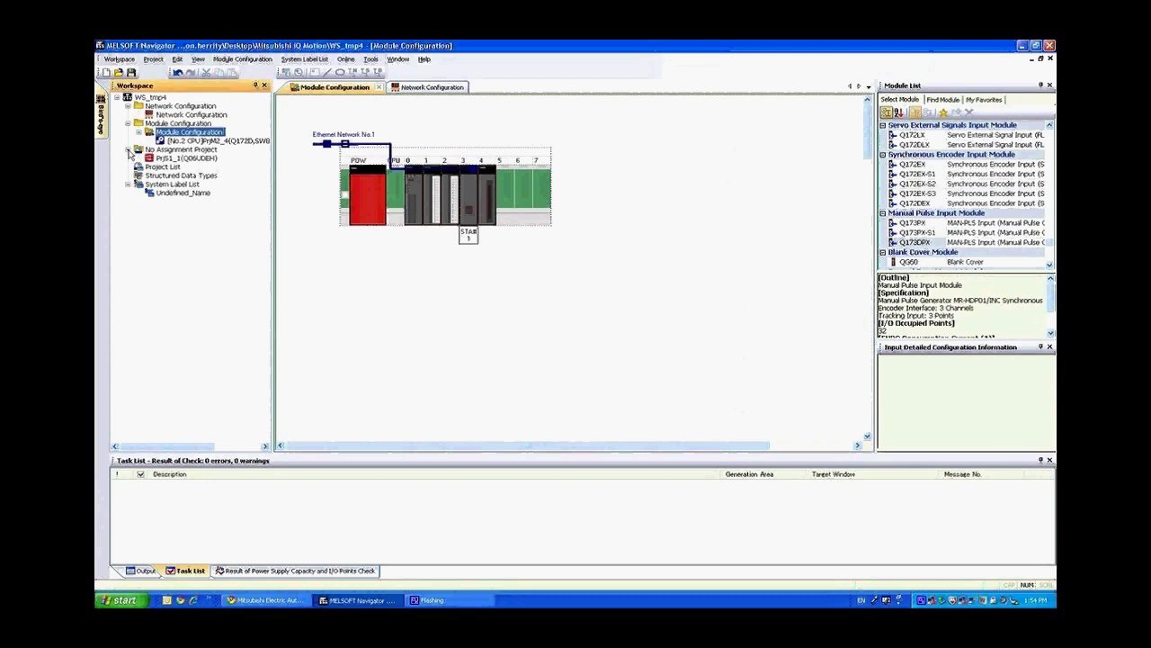
{"action": "left_click", "coordinate": [171, 160]}
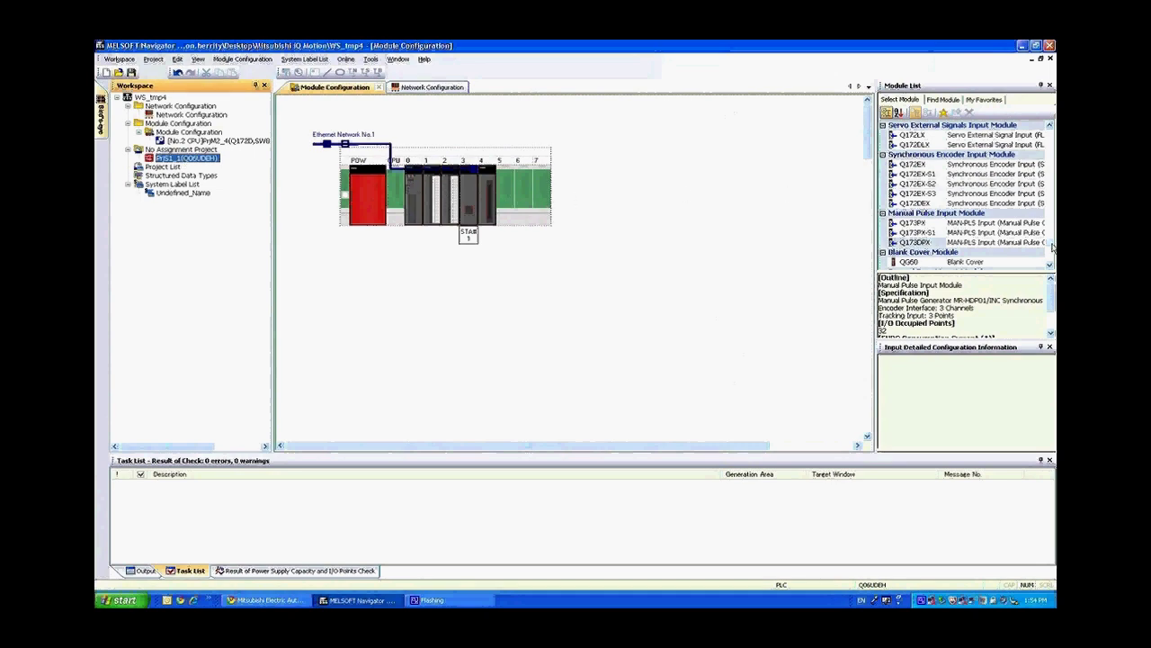
{"action": "left_click_drag", "start_coordinate": [1052, 247], "coordinate": [1050, 155]}
{"action": "left_click_drag", "start_coordinate": [926, 235], "coordinate": [391, 174]}
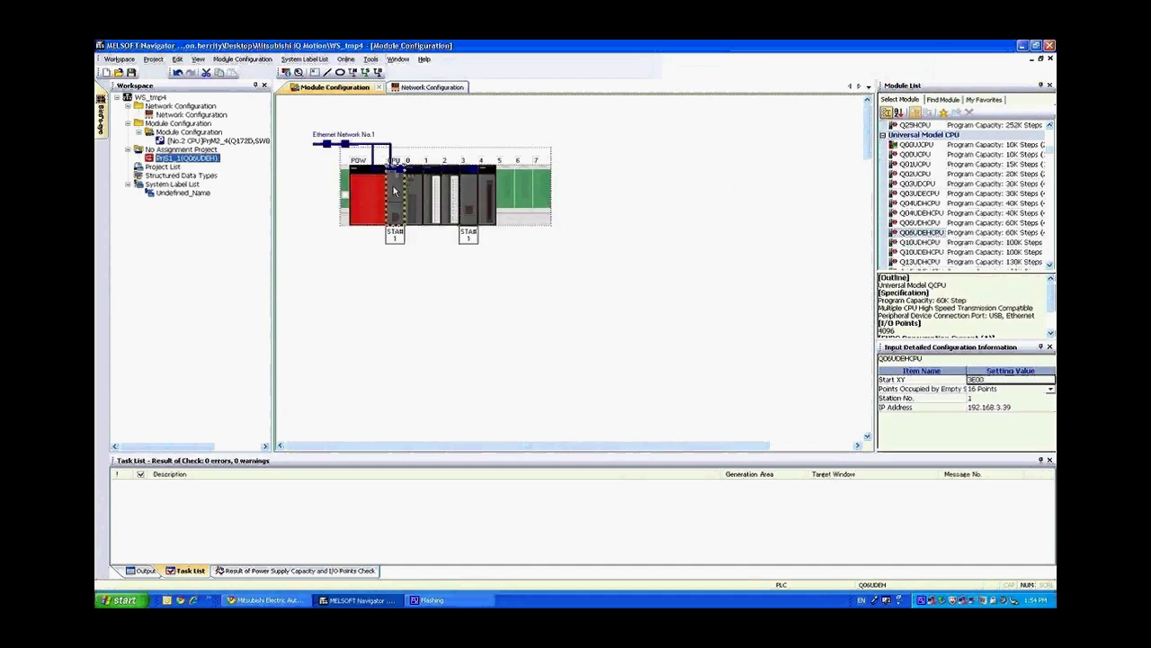
Allocate project PrjS1_1 to the Q06UDEH CPU as CPU No.1.
{"action": "right_click", "coordinate": [393, 189]}
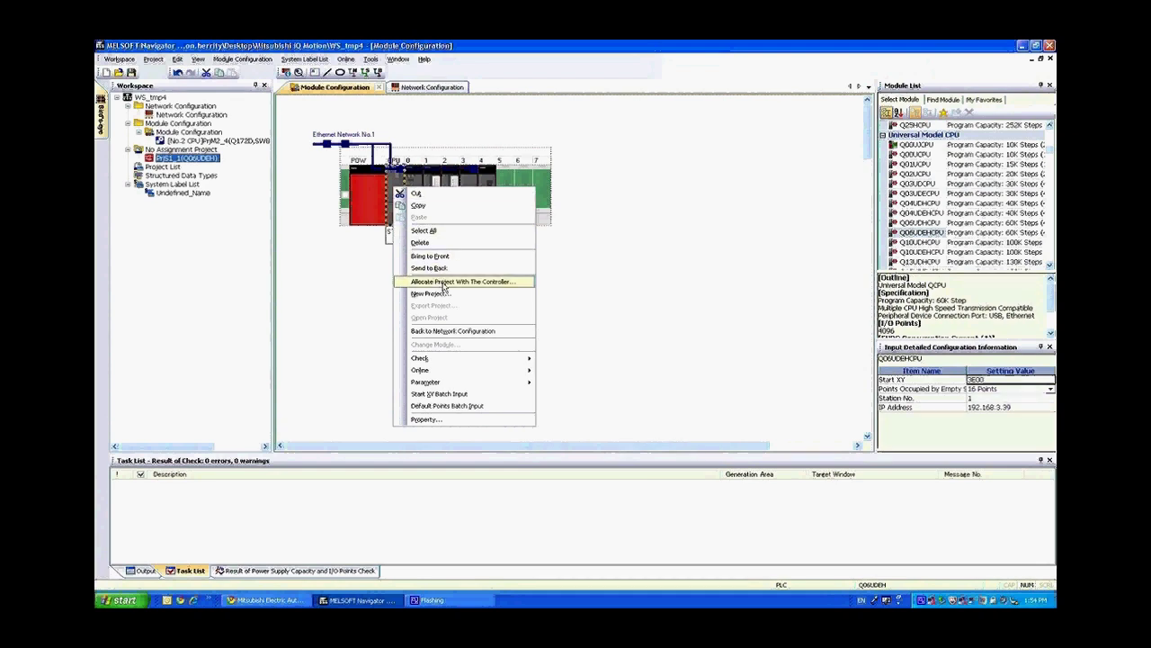
{"action": "left_click", "coordinate": [444, 283]}
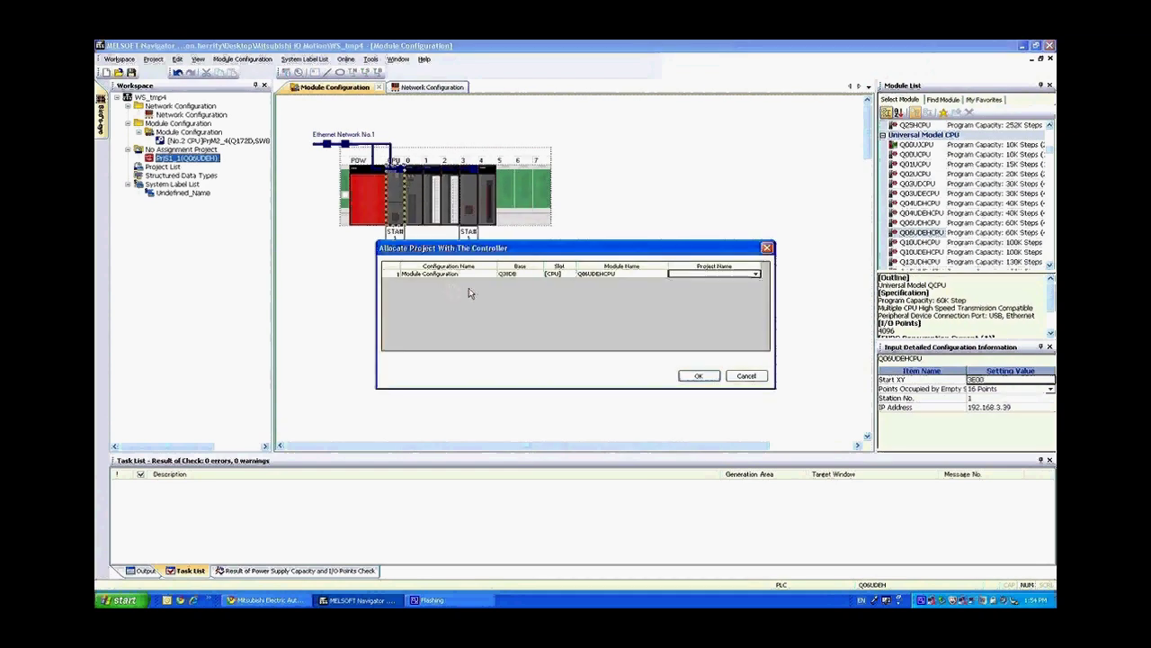
{"action": "left_click", "coordinate": [755, 274]}
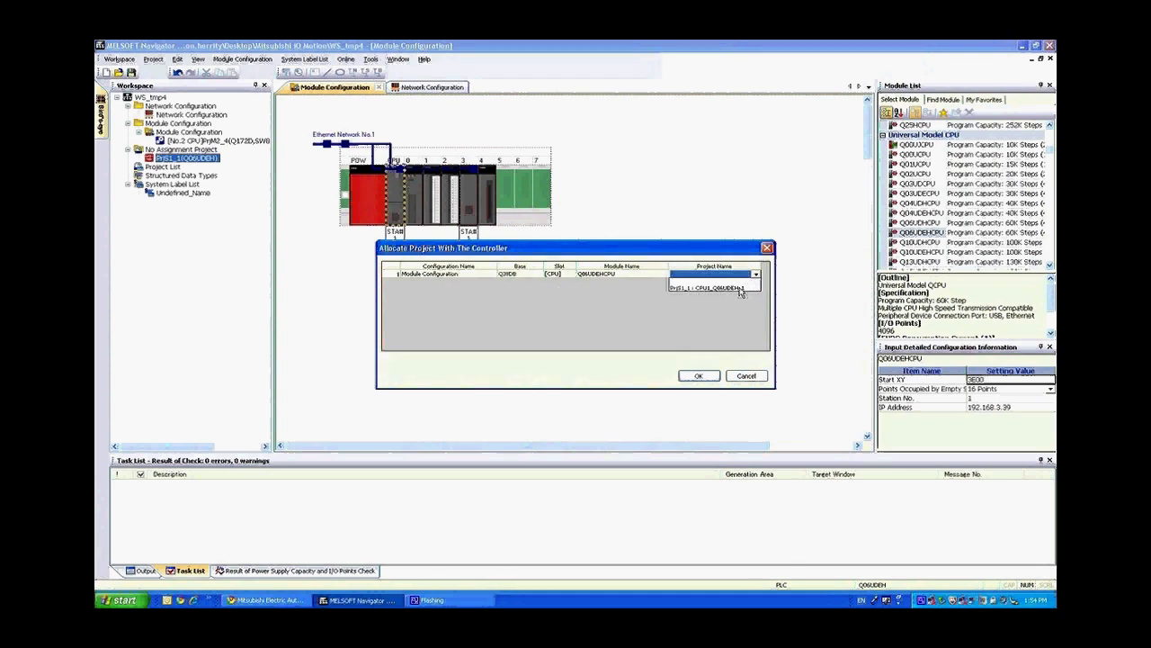
{"action": "left_click", "coordinate": [739, 288]}
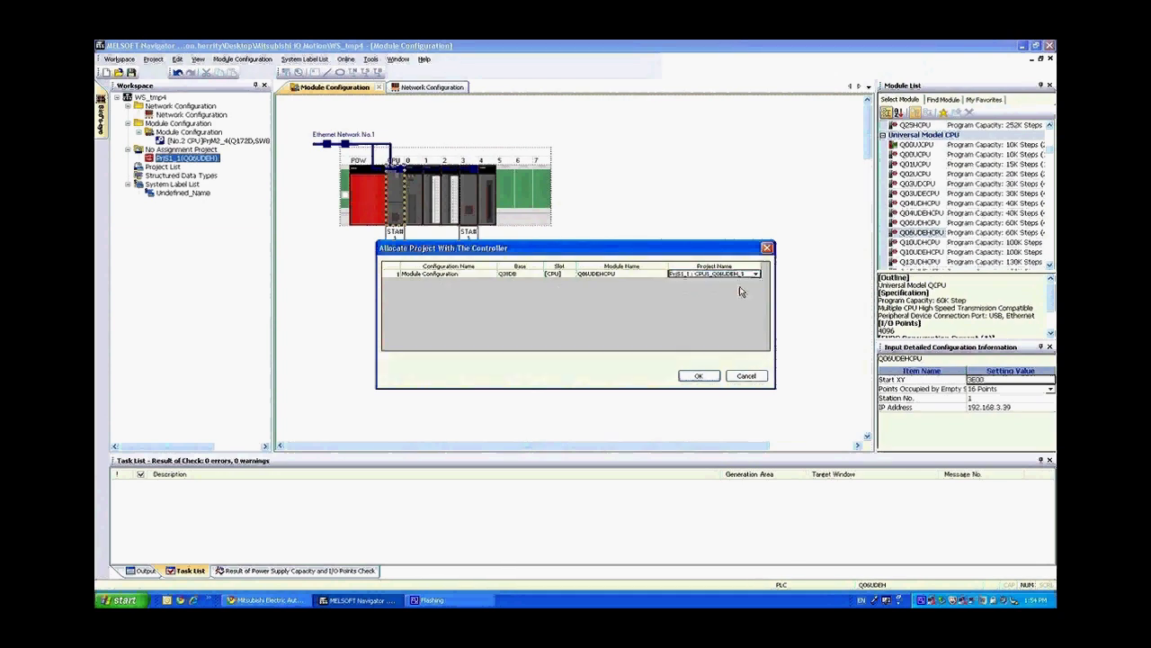
{"action": "left_click", "coordinate": [706, 377]}
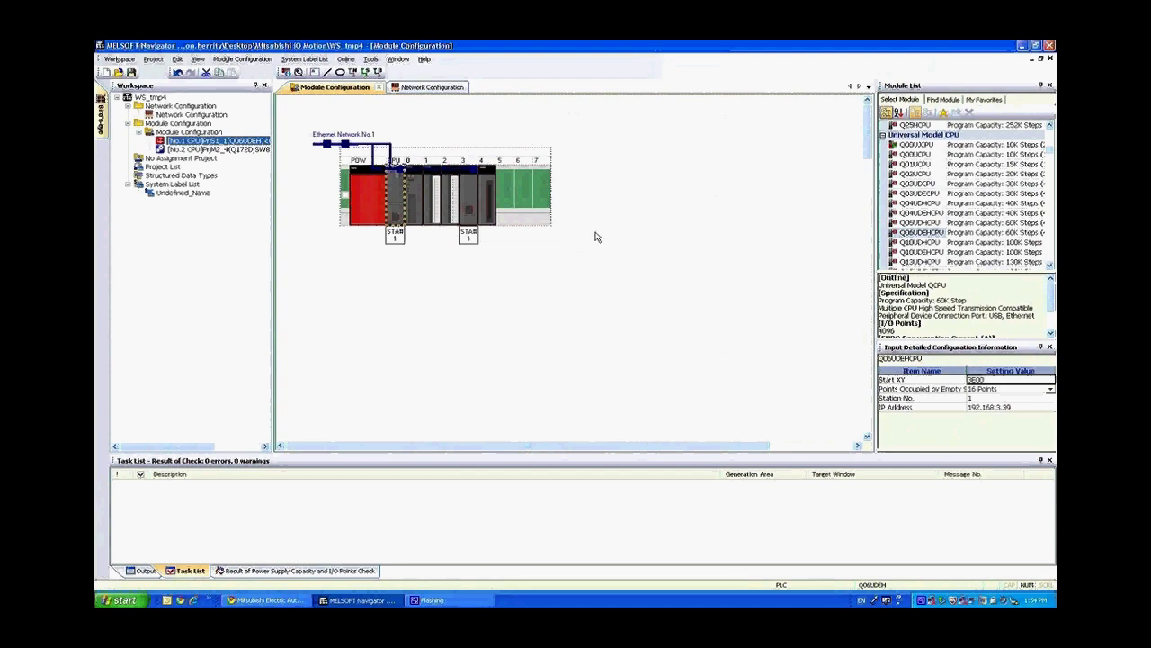
Set the QJ71E71-100 Ethernet module to station No.2 and run the system configuration check.
{"action": "left_click", "coordinate": [471, 199]}
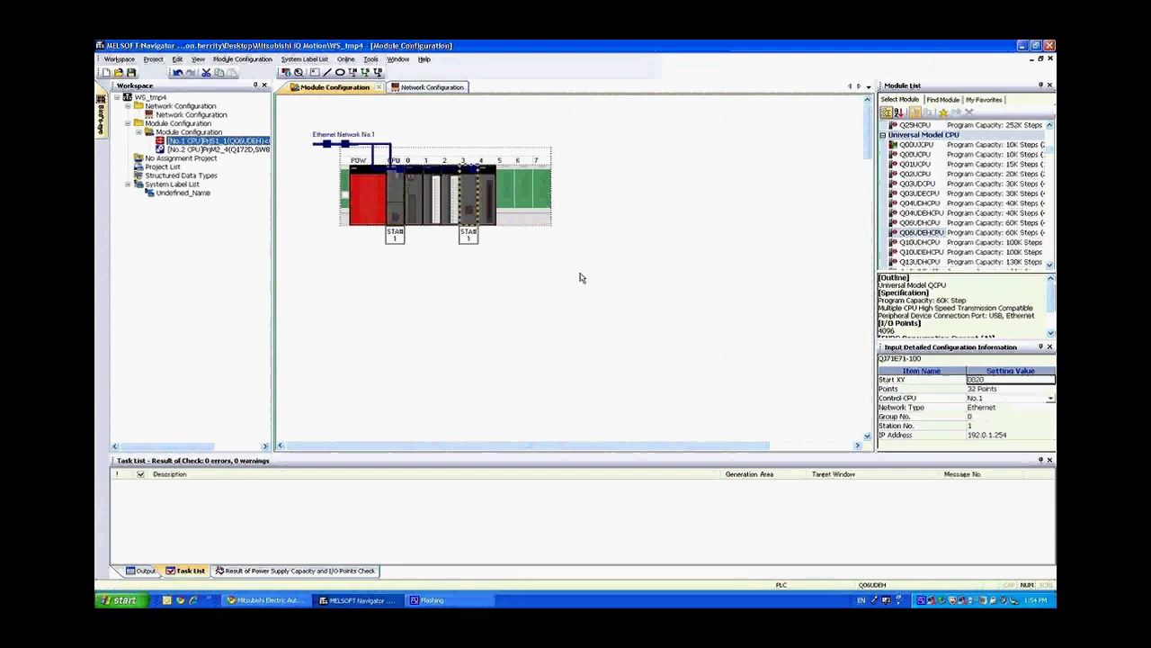
{"action": "left_click", "coordinate": [980, 427]}
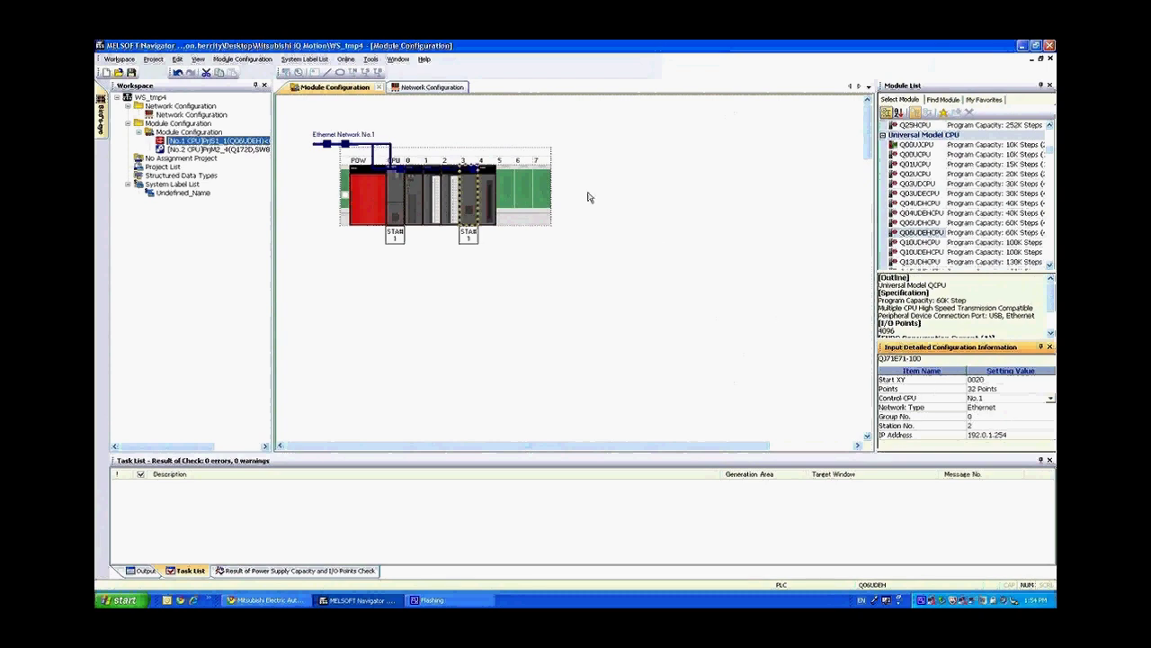
{"action": "left_click", "coordinate": [494, 157]}
{"action": "right_click", "coordinate": [496, 155]}
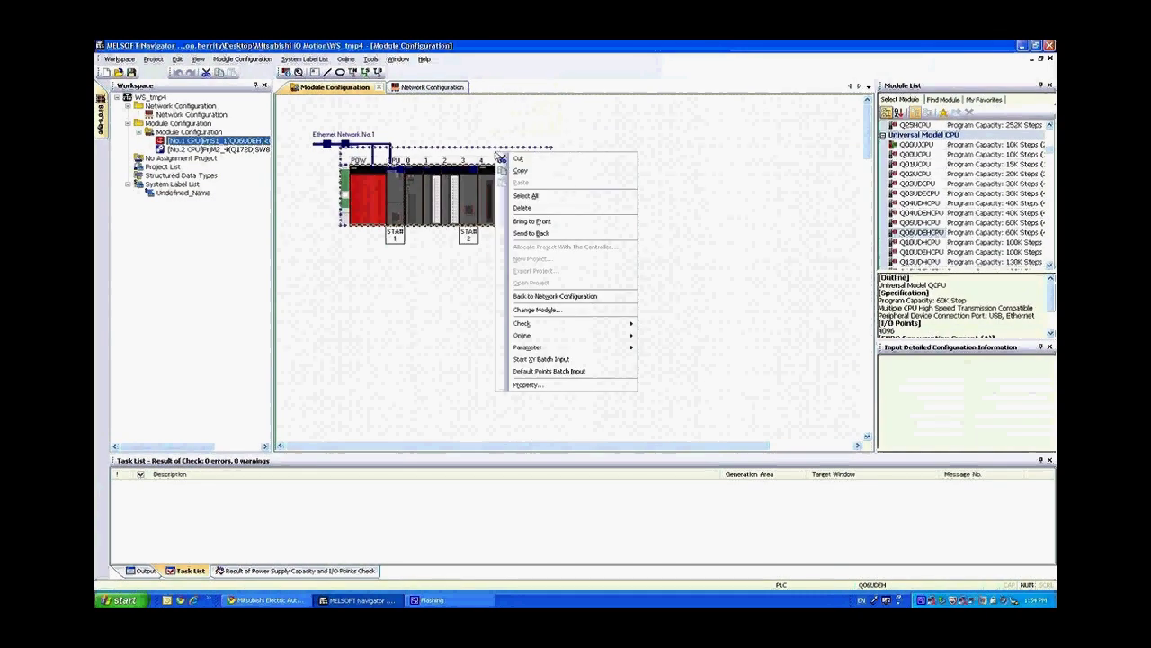
{"action": "mouse_move", "coordinate": [561, 324]}
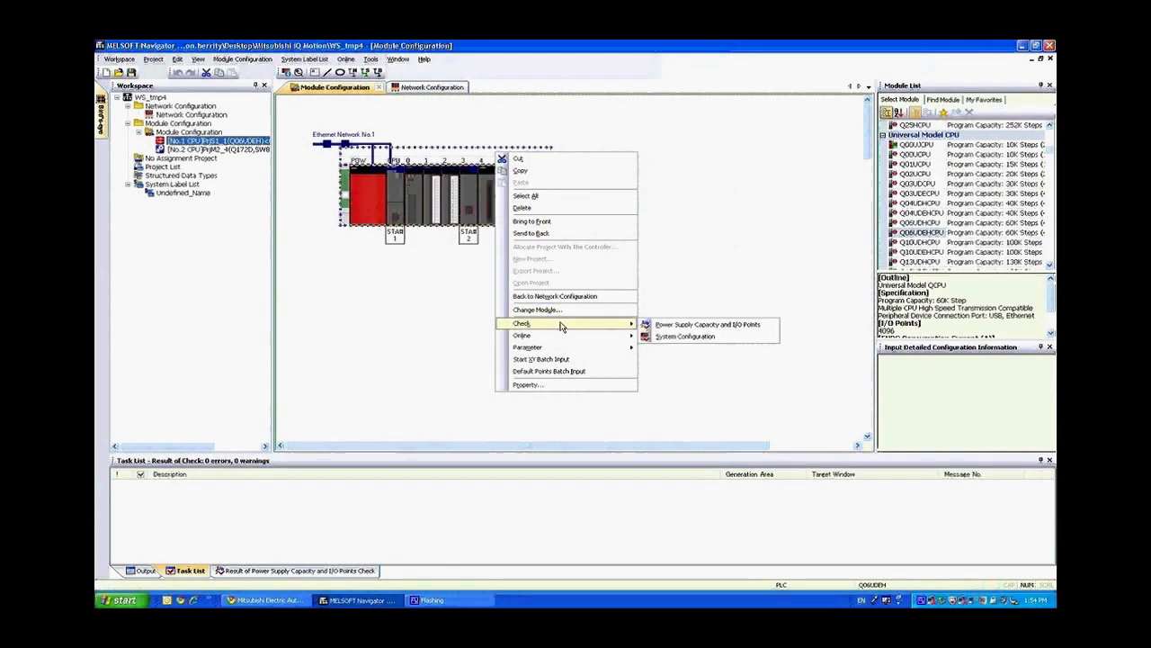
{"action": "left_click", "coordinate": [671, 336]}
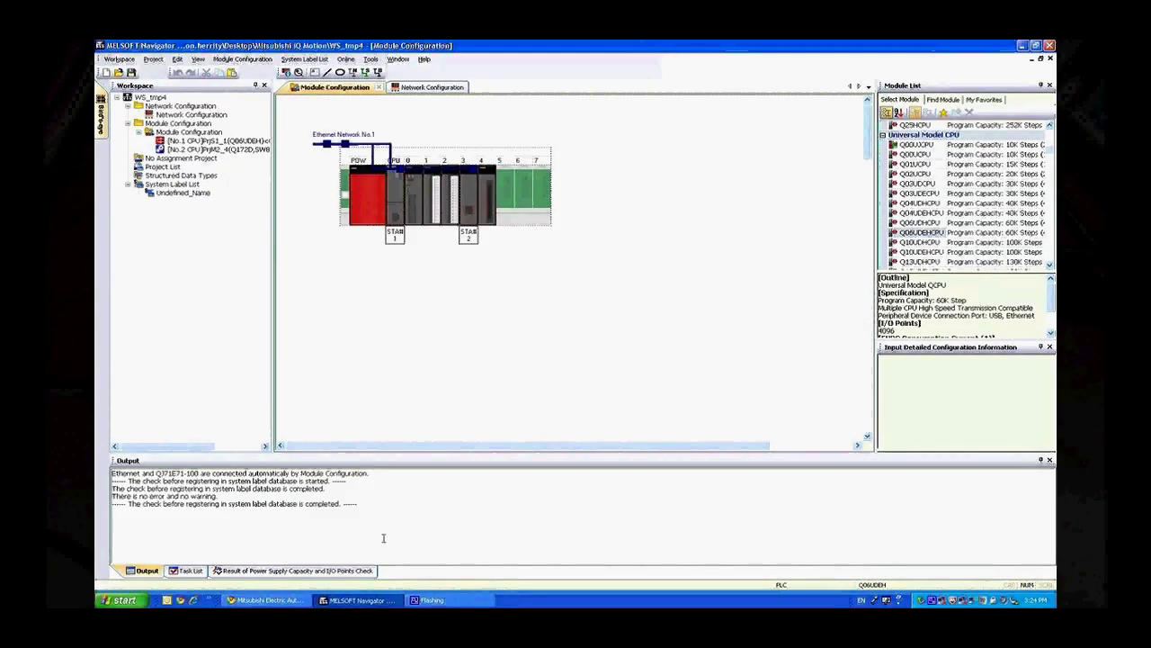
Launch the MT Works2 Install tool from the Start menu.
{"action": "left_click", "coordinate": [120, 600]}
{"action": "mouse_move", "coordinate": [146, 447]}
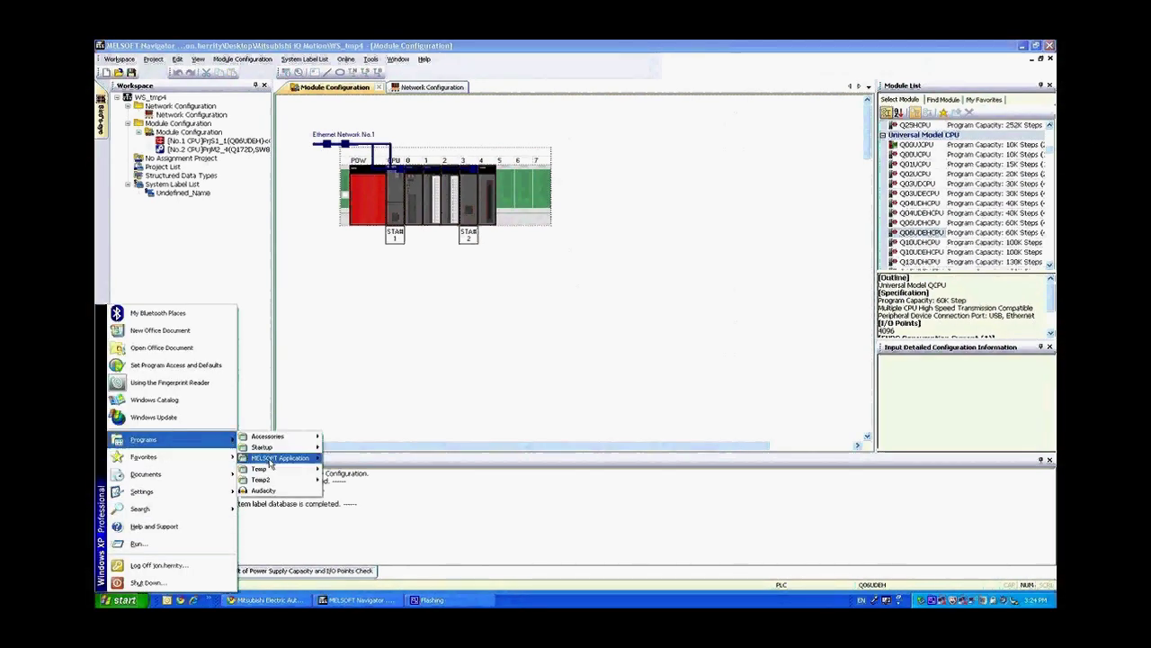
{"action": "mouse_move", "coordinate": [277, 460]}
{"action": "mouse_move", "coordinate": [375, 372]}
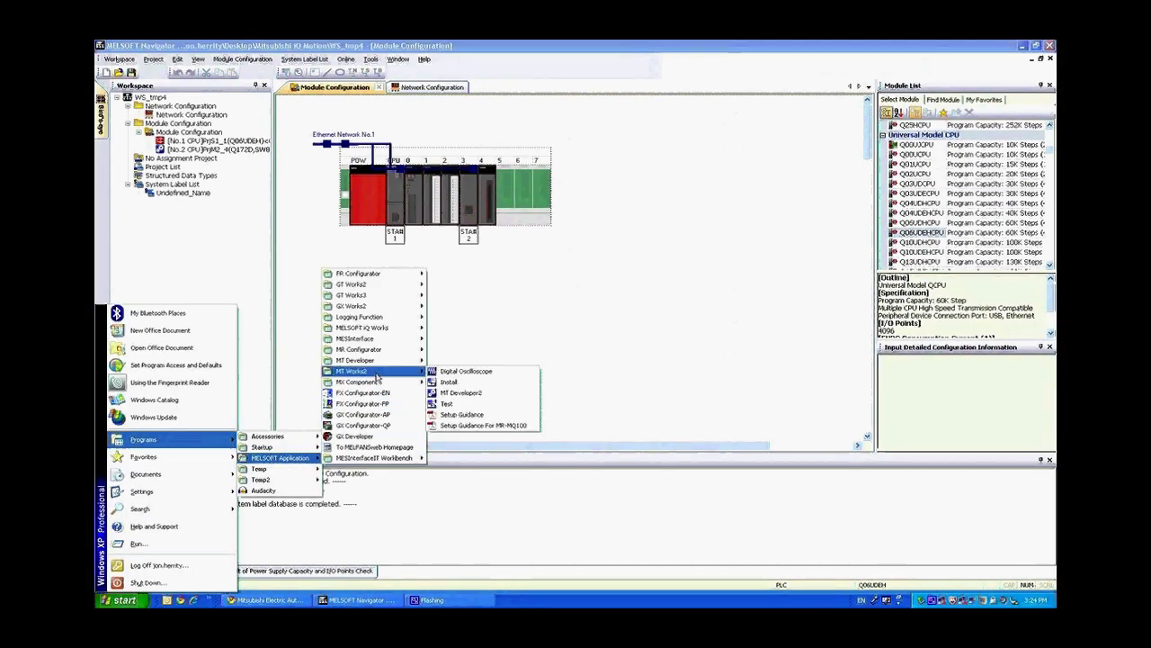
{"action": "left_click", "coordinate": [451, 381]}
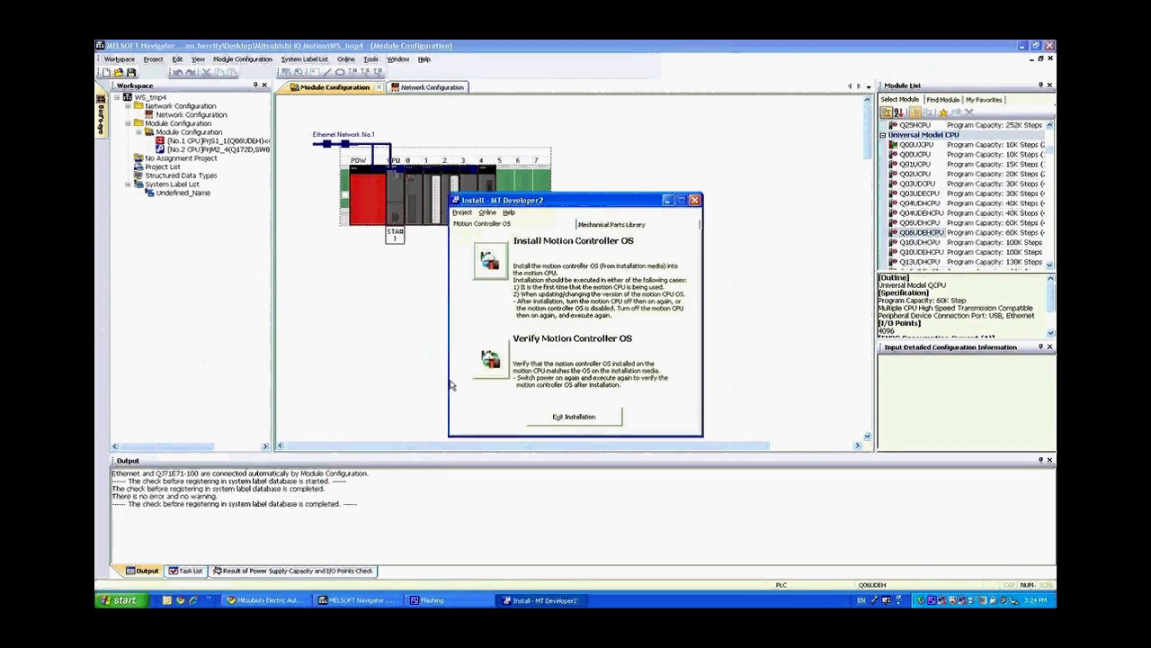
In Transfer Setup, target PLC No.2 and run a successful connection test.
{"action": "left_click", "coordinate": [487, 212]}
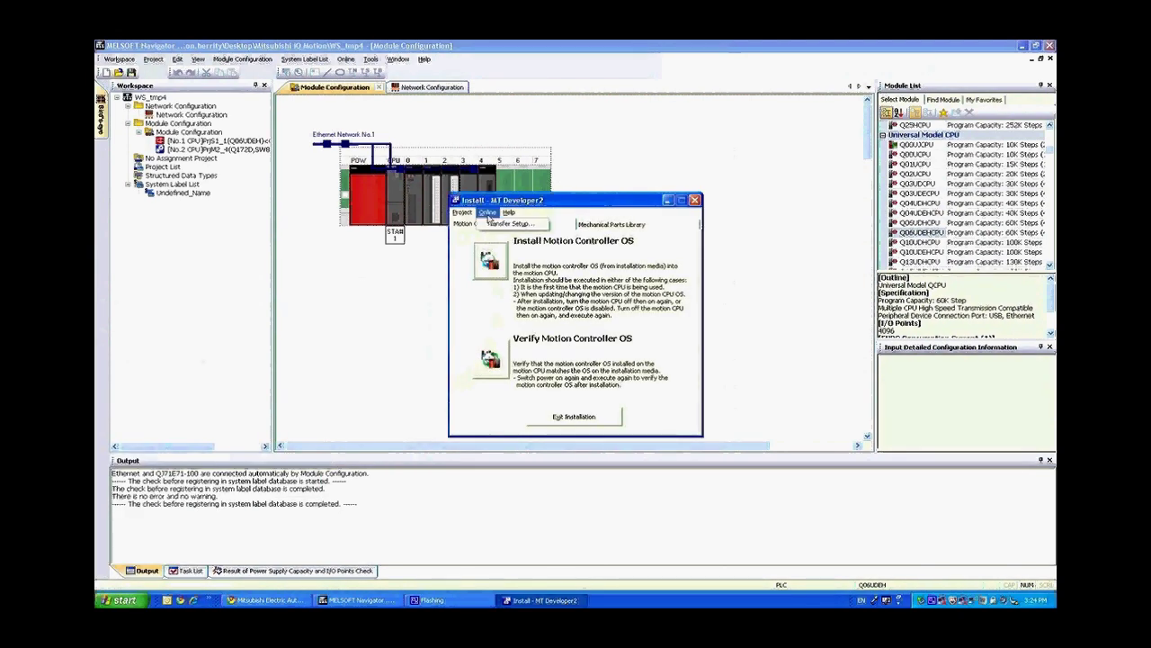
{"action": "left_click", "coordinate": [497, 226]}
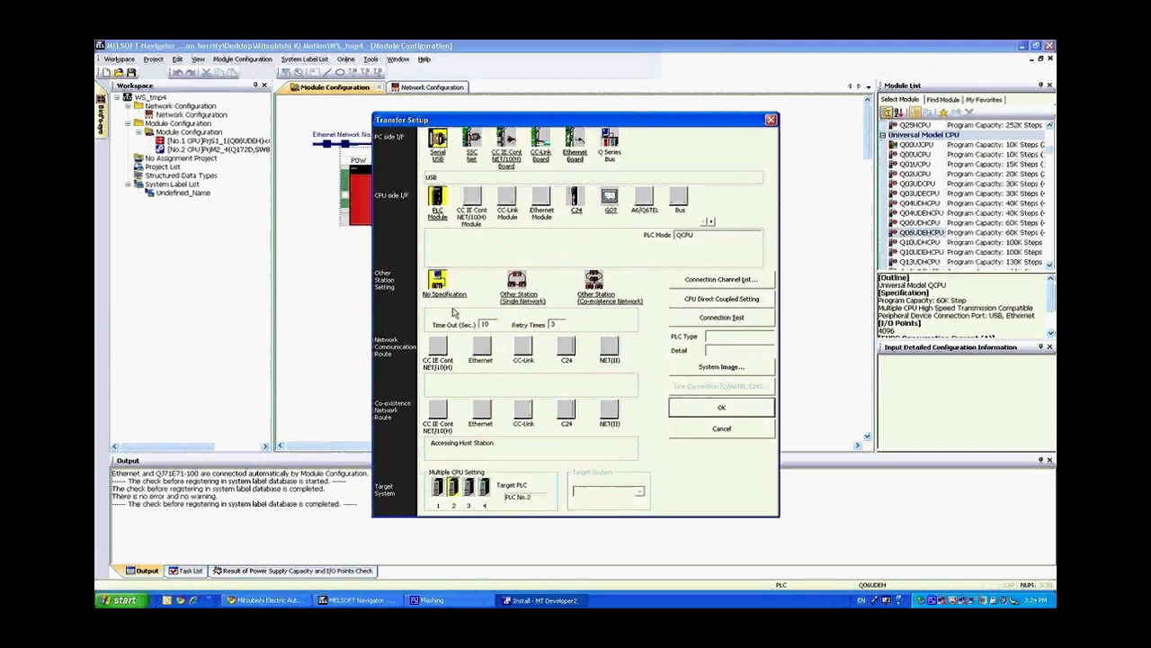
{"action": "left_click", "coordinate": [454, 488]}
{"action": "left_click", "coordinate": [454, 488]}
{"action": "left_click", "coordinate": [737, 318]}
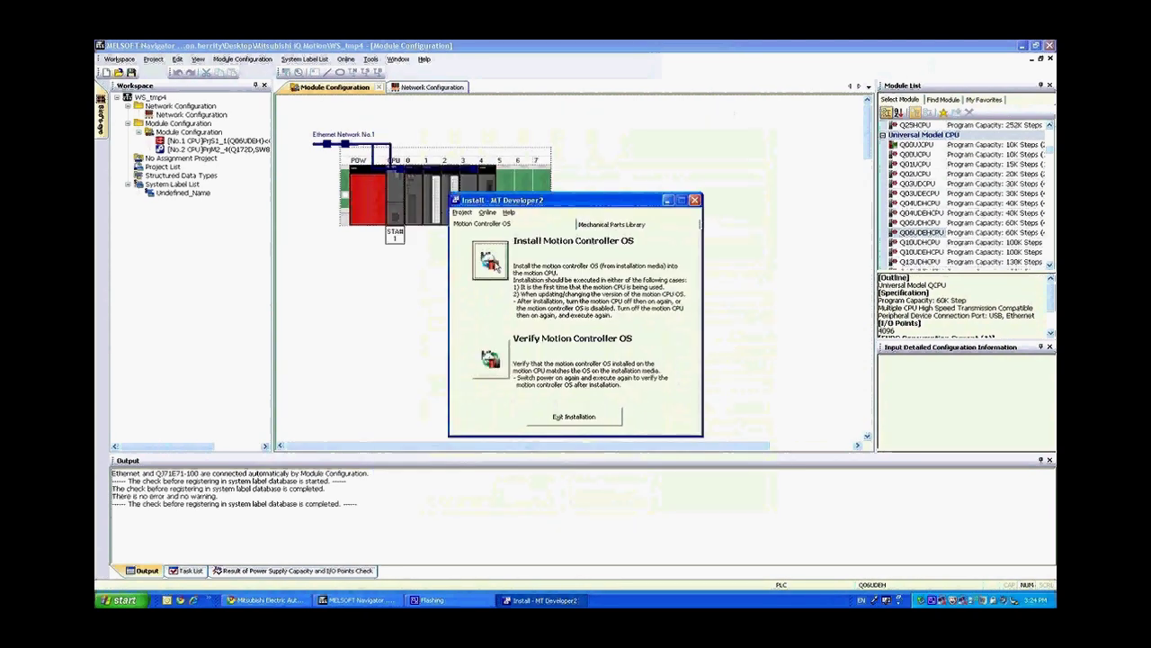
Install the SV22 VER300D motion OS from the SW8DNC-SV22QC folder onto CPU No.2, then exit.
{"action": "left_click", "coordinate": [492, 261]}
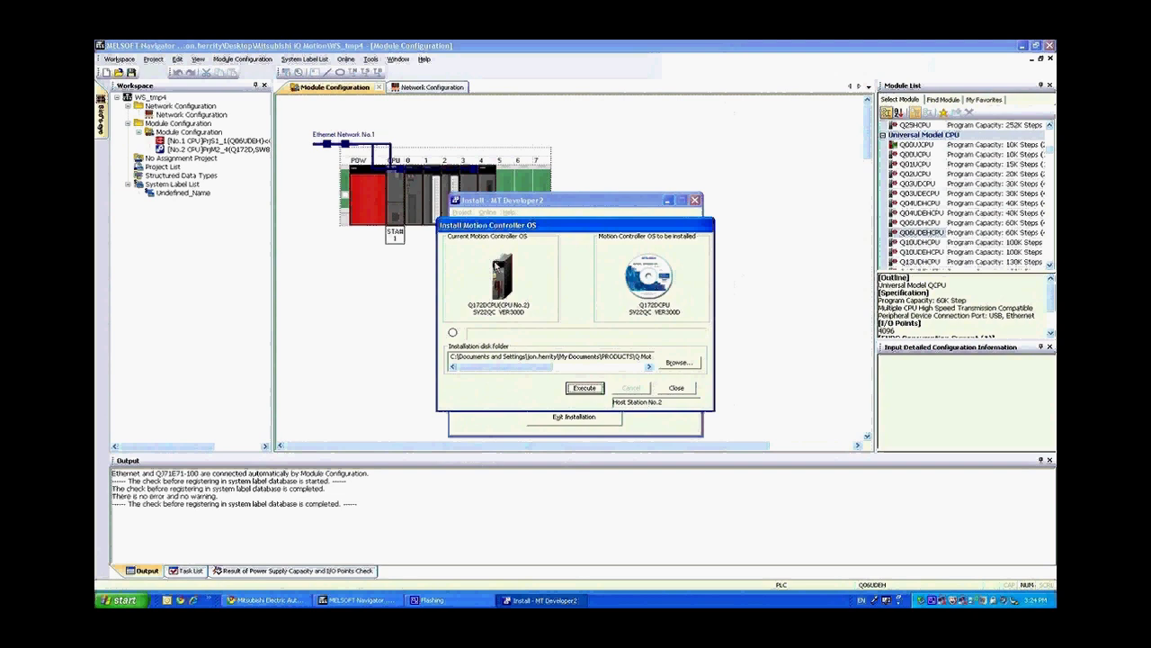
{"action": "left_click", "coordinate": [678, 362]}
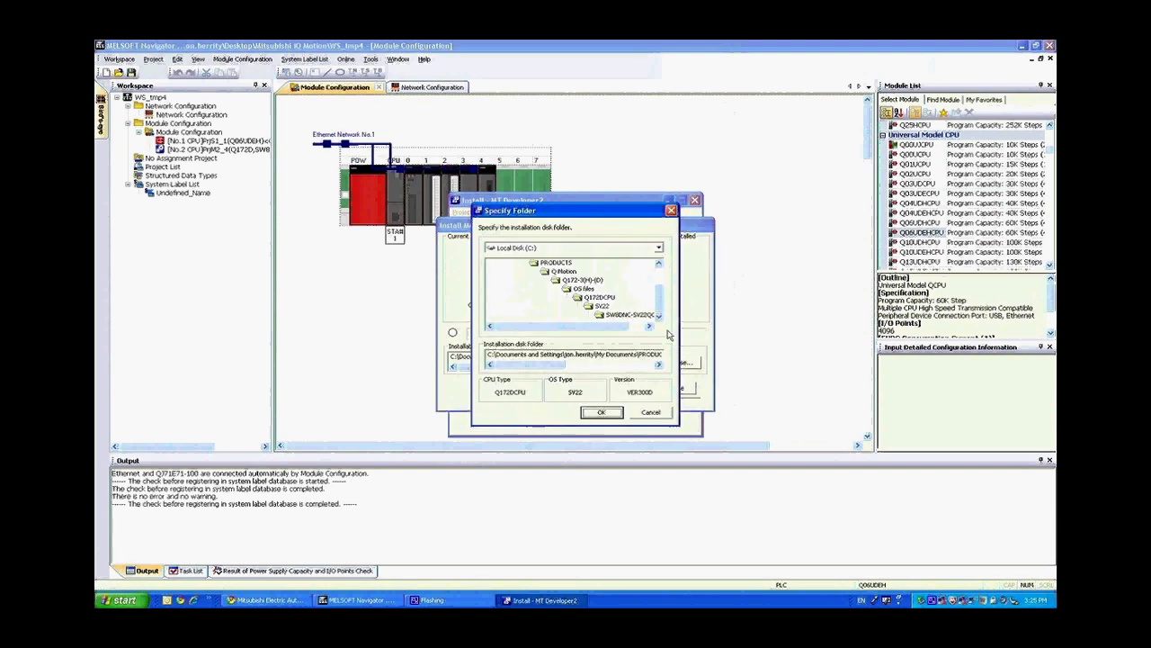
{"action": "left_click", "coordinate": [608, 413]}
{"action": "left_click", "coordinate": [598, 389]}
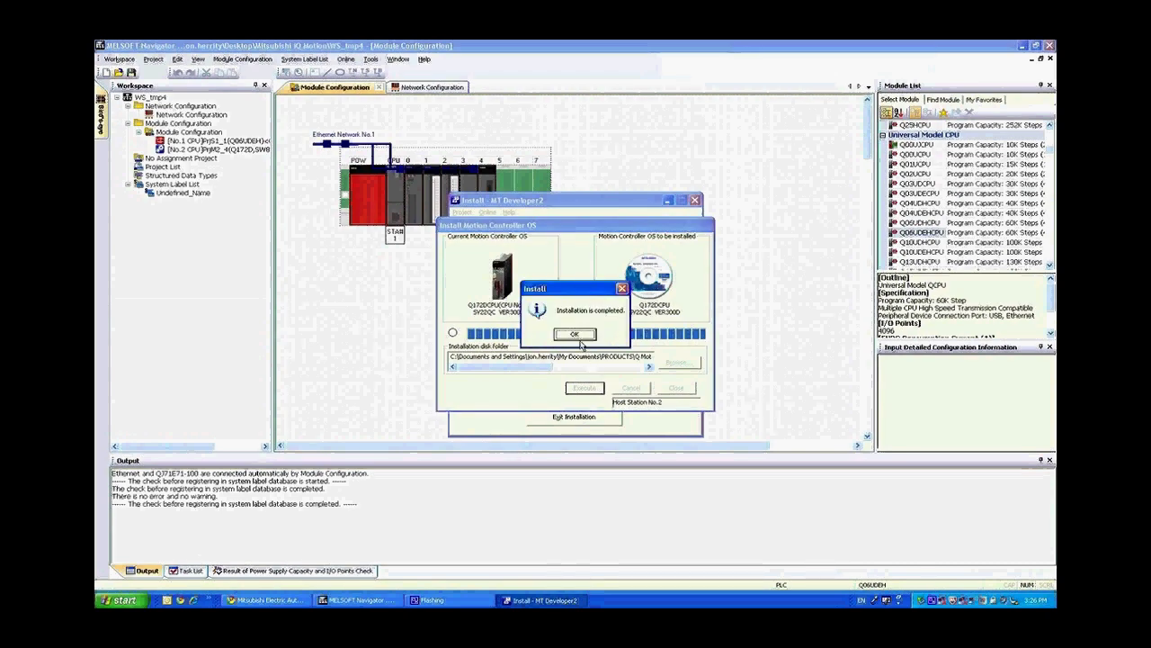
{"action": "left_click", "coordinate": [576, 334]}
{"action": "left_click", "coordinate": [677, 387]}
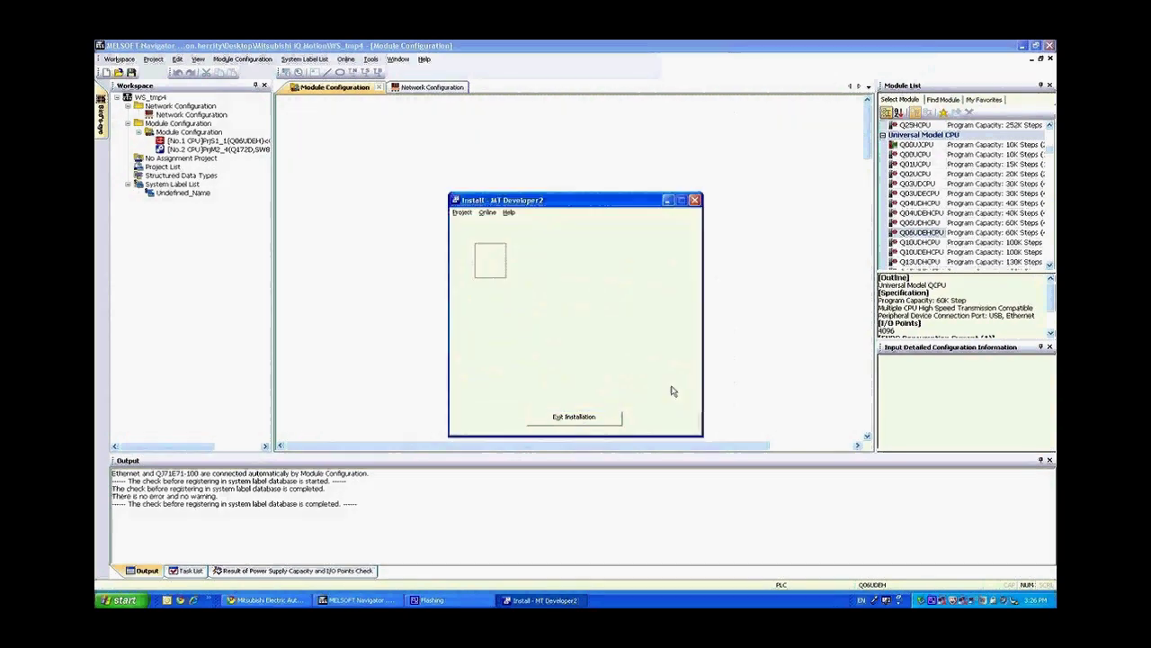
{"action": "left_click", "coordinate": [596, 418]}
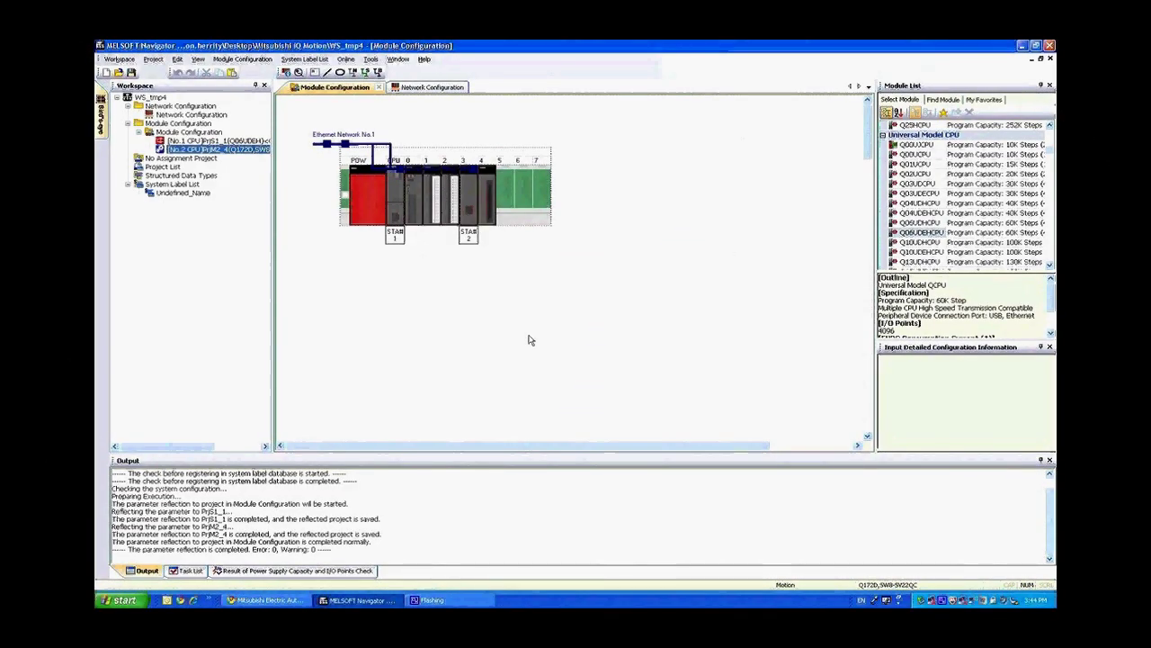
Select the Q172D motion CPU module in the rack.
{"action": "left_click", "coordinate": [414, 193]}
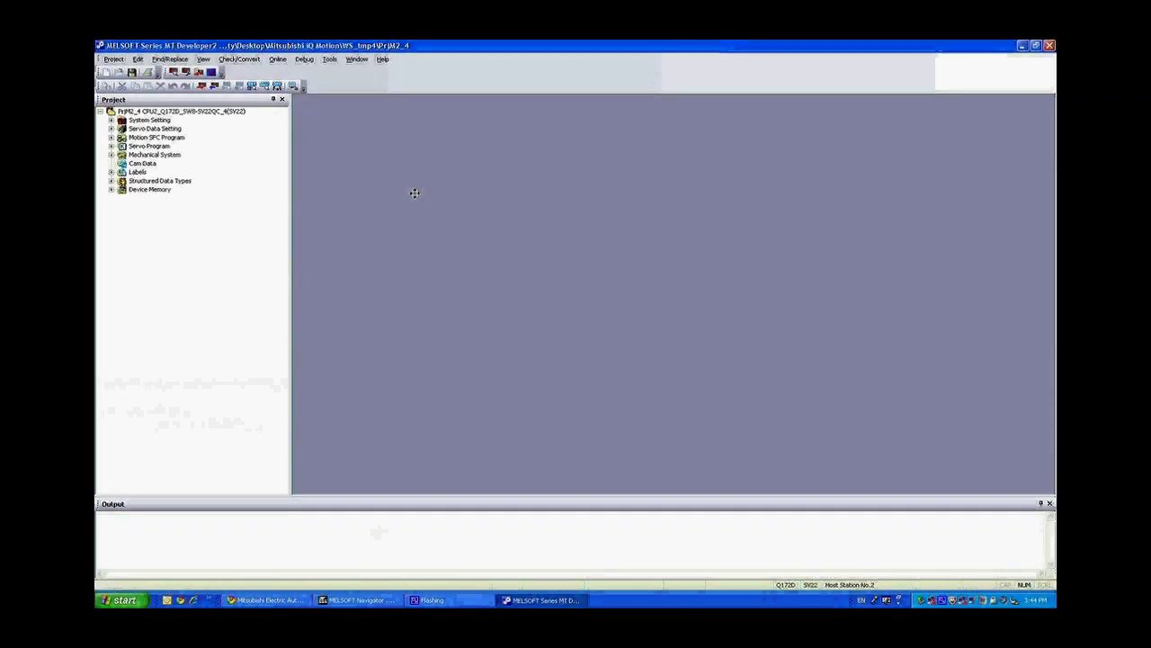
In System Structure, set an MR-J3(W)-B amplifier as axis 1 at d01 on SSCNET Line 1.
{"action": "double_click", "coordinate": [158, 120]}
{"action": "double_click", "coordinate": [159, 136]}
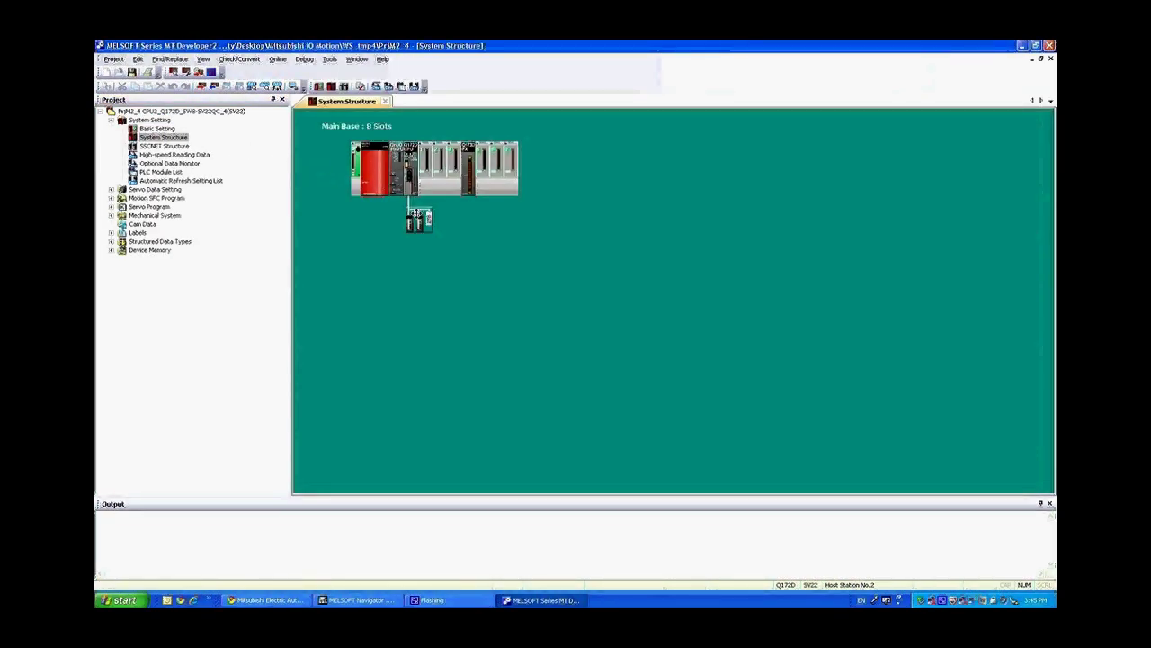
{"action": "double_click", "coordinate": [417, 213]}
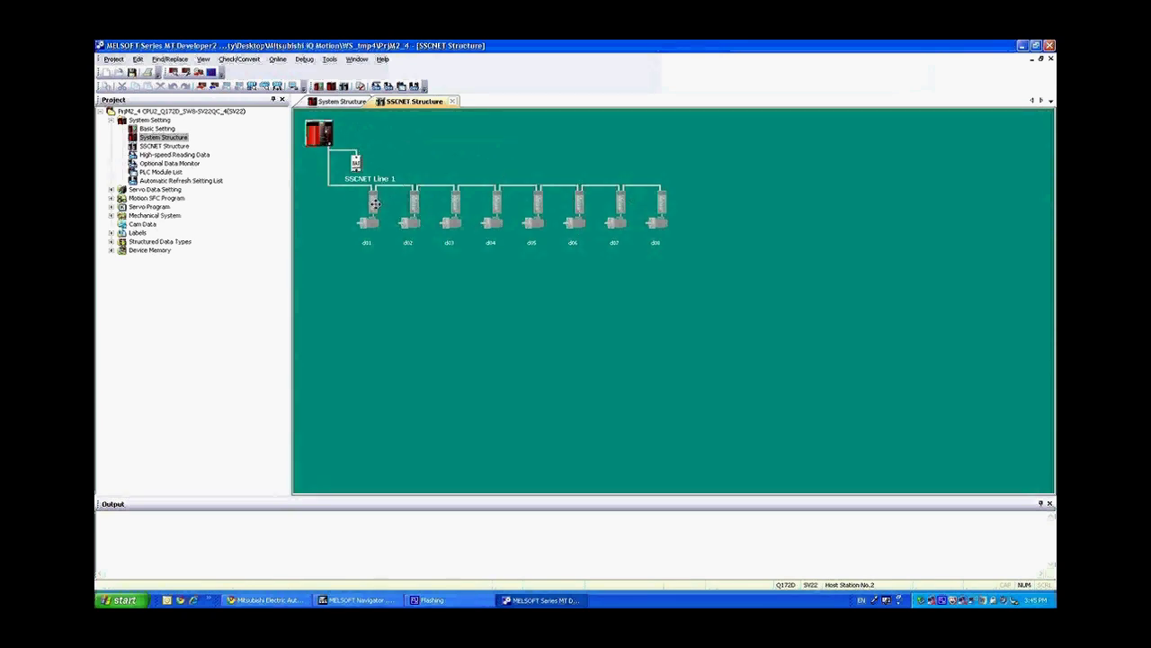
{"action": "double_click", "coordinate": [374, 205]}
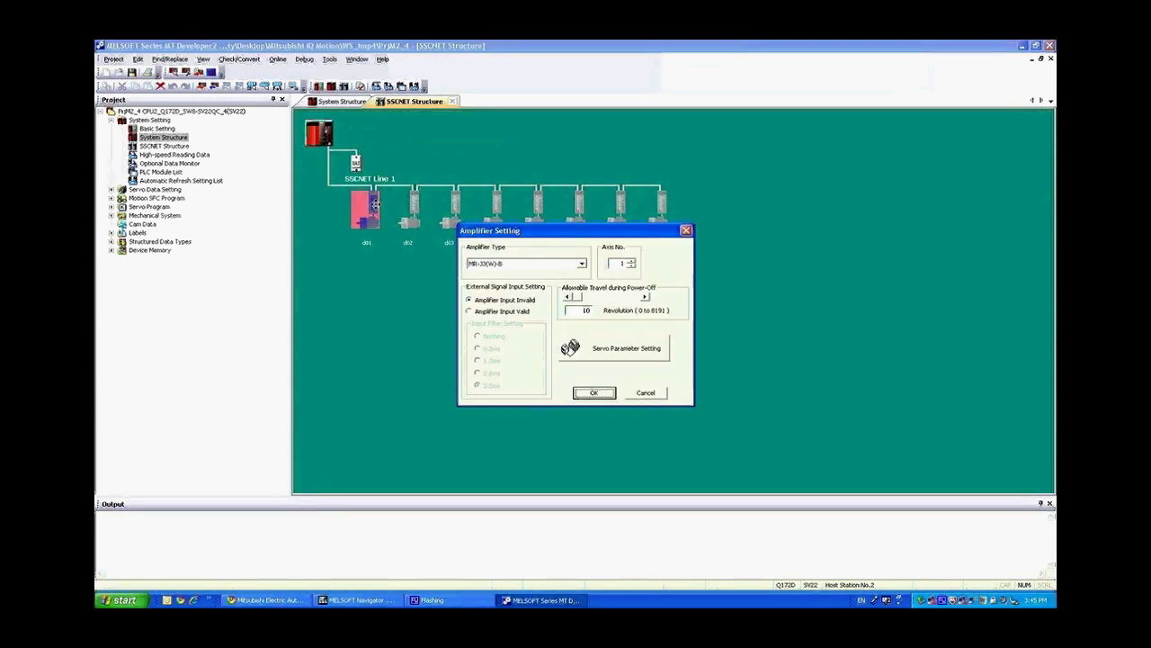
{"action": "left_click", "coordinate": [597, 393]}
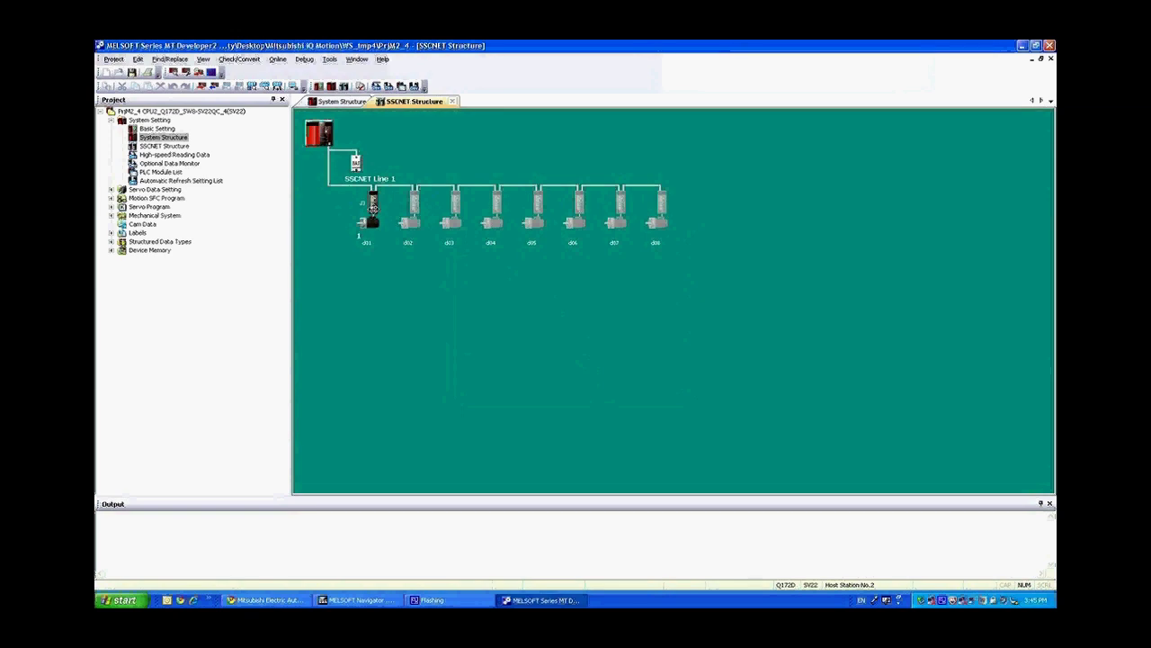
Set axis 1's home position return method to 2:Data Set Type 1 in the servo data table.
{"action": "double_click", "coordinate": [169, 190]}
{"action": "double_click", "coordinate": [165, 199]}
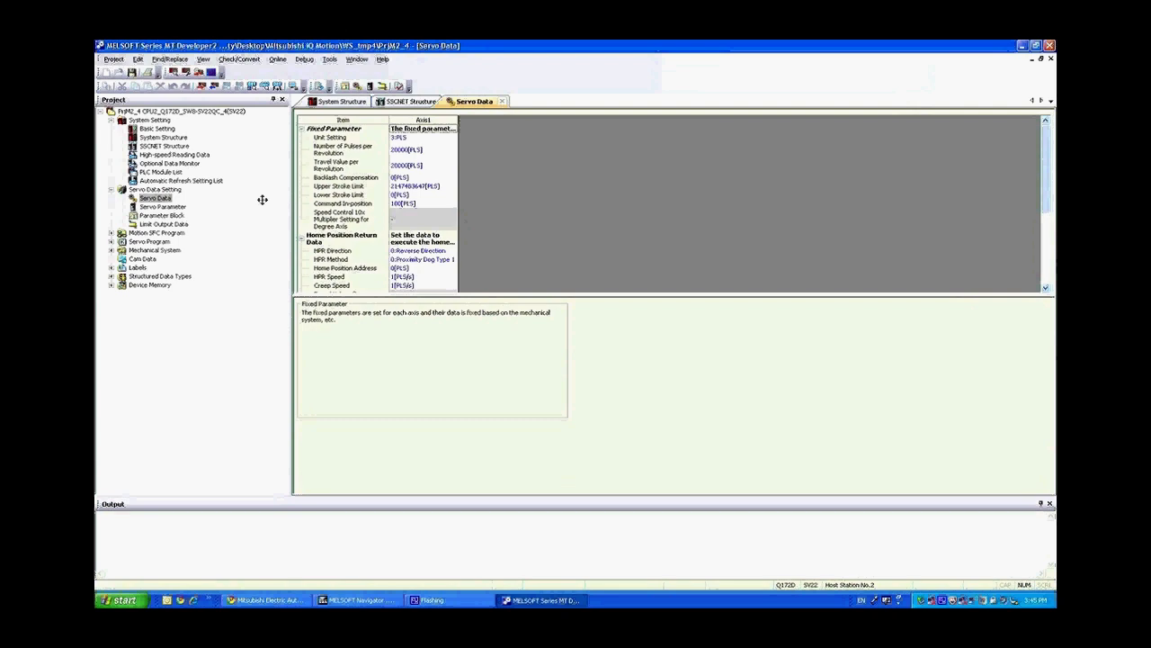
{"action": "left_click", "coordinate": [450, 259]}
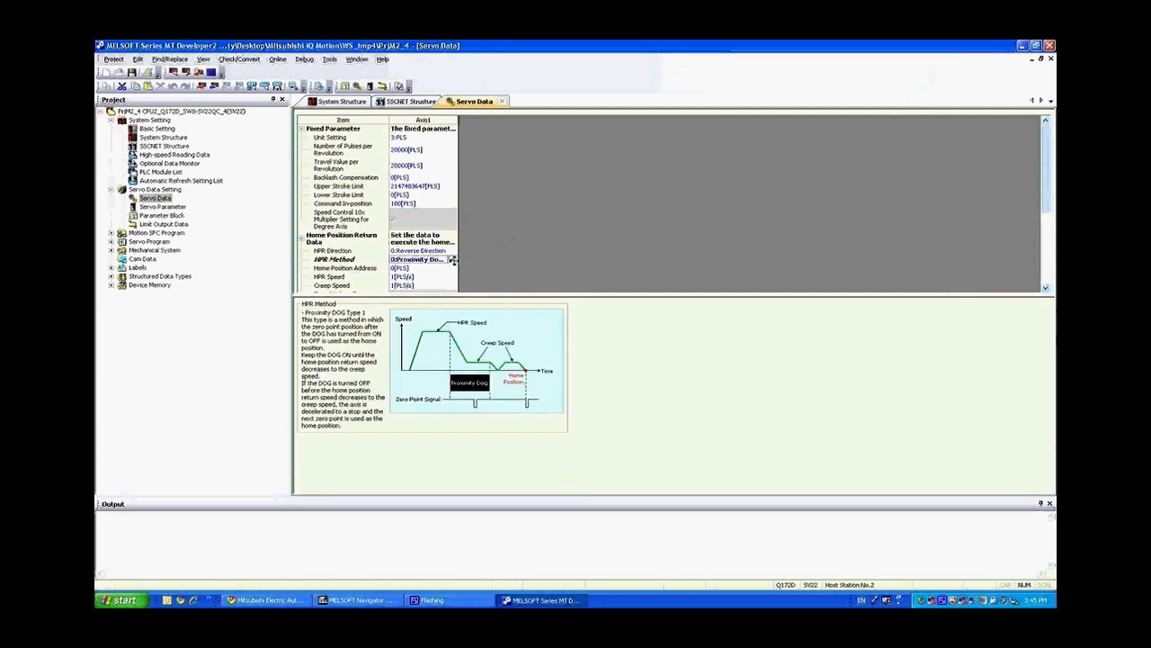
{"action": "left_click", "coordinate": [452, 260]}
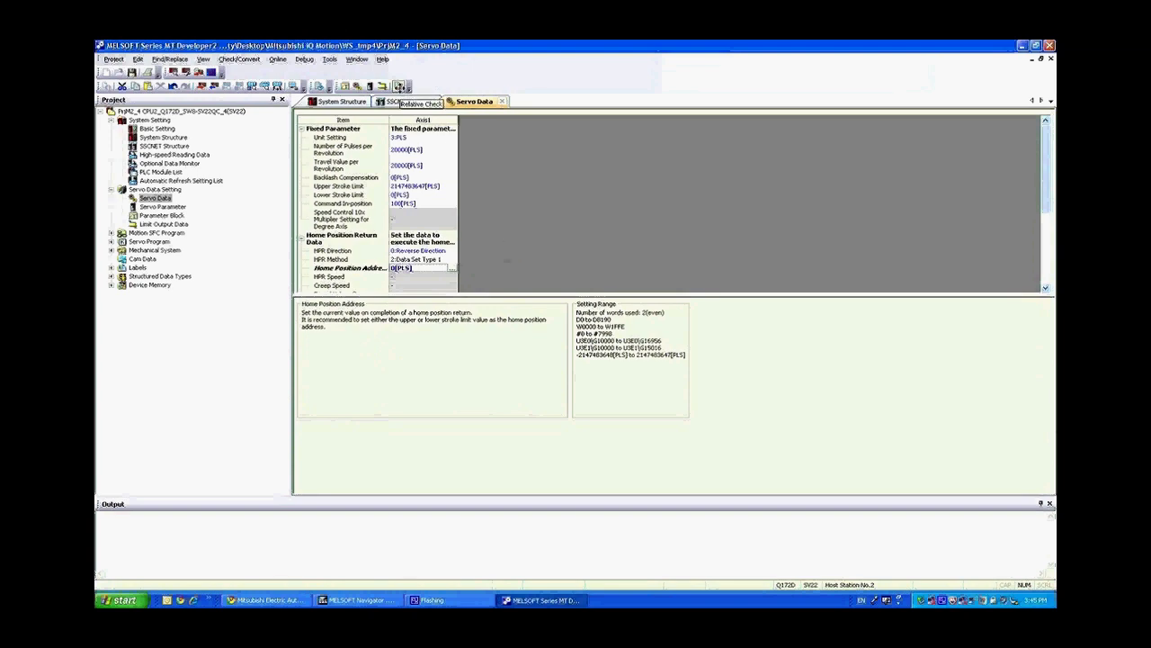
Run a relative check of the servo data and close PrjM2_4.
{"action": "left_click", "coordinate": [399, 86]}
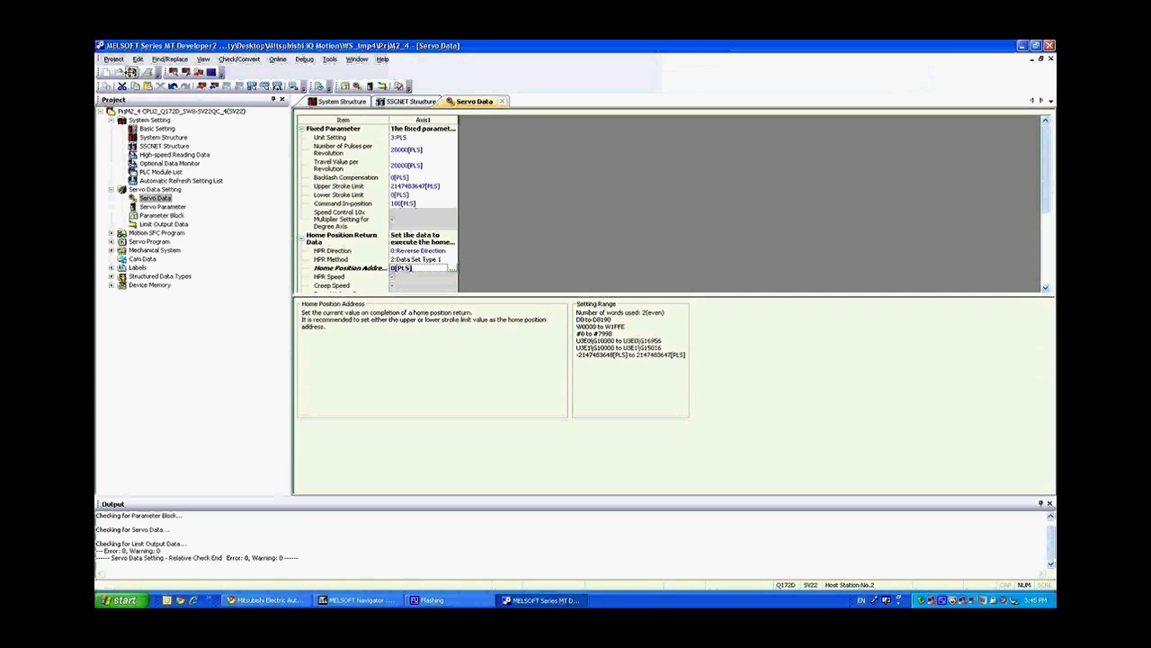
{"action": "left_click", "coordinate": [1049, 45]}
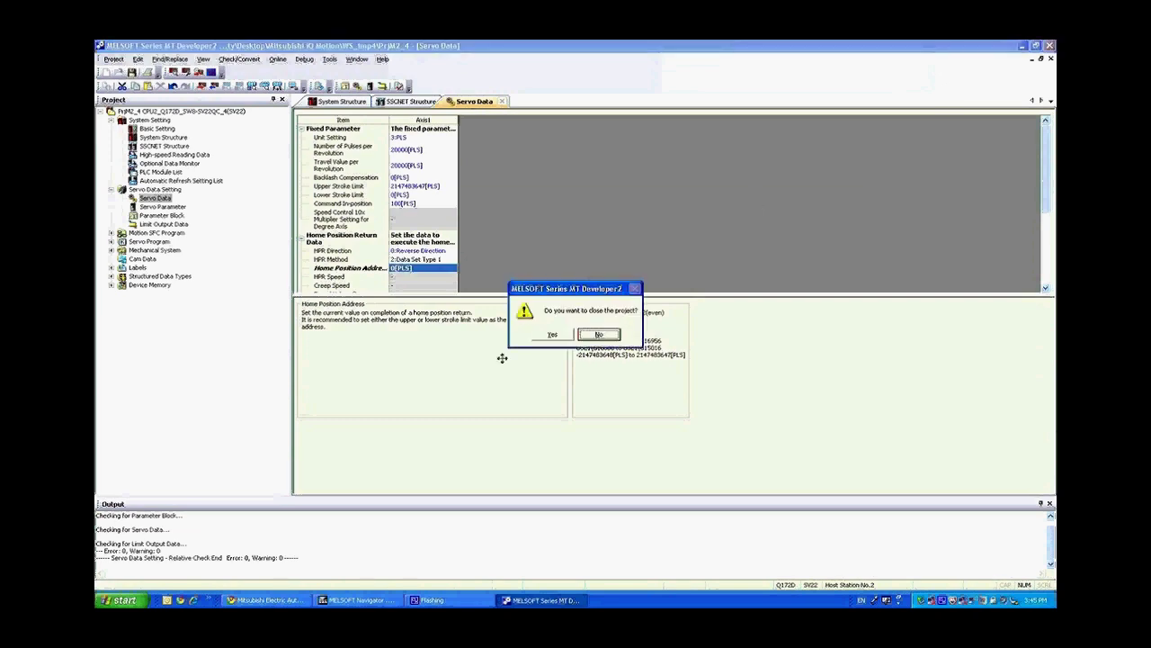
{"action": "left_click", "coordinate": [542, 333]}
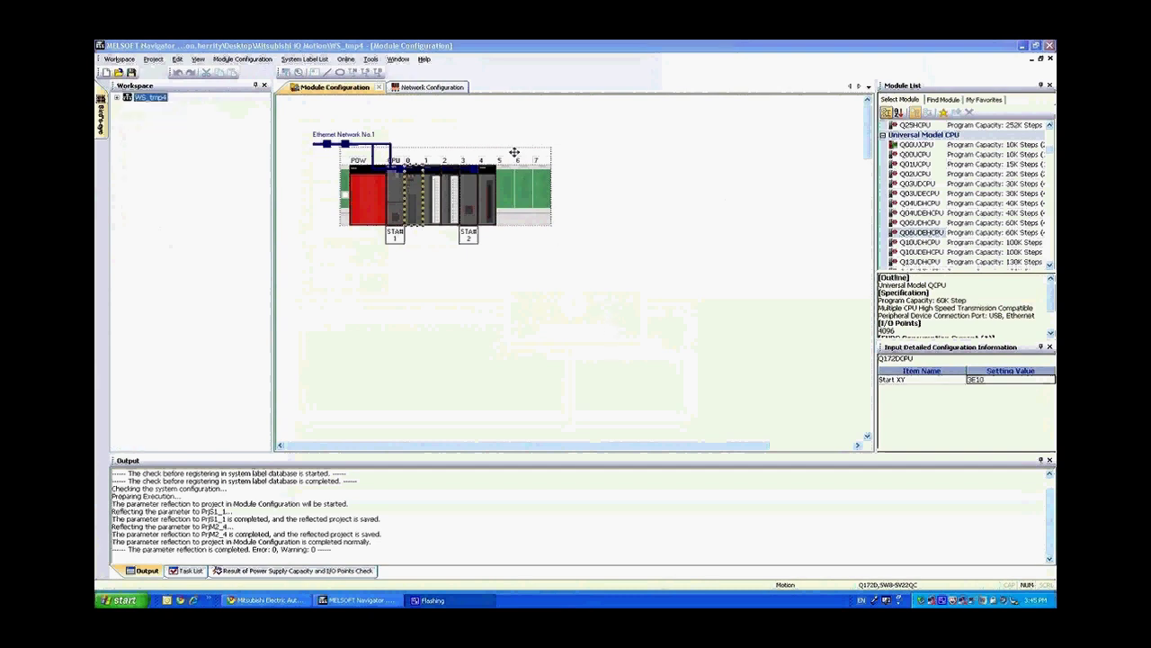
Execute Parameter > Reflection from the base unit's menu for PrjS1_1 and PrjM2_4.
{"action": "right_click", "coordinate": [516, 154]}
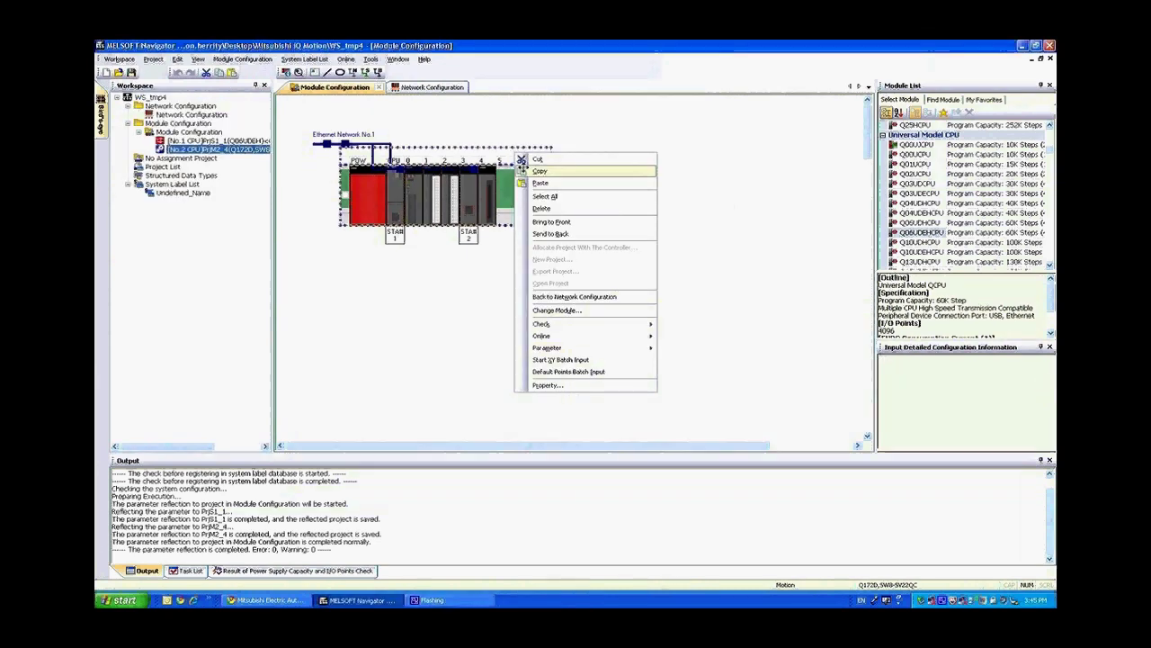
{"action": "mouse_move", "coordinate": [565, 347]}
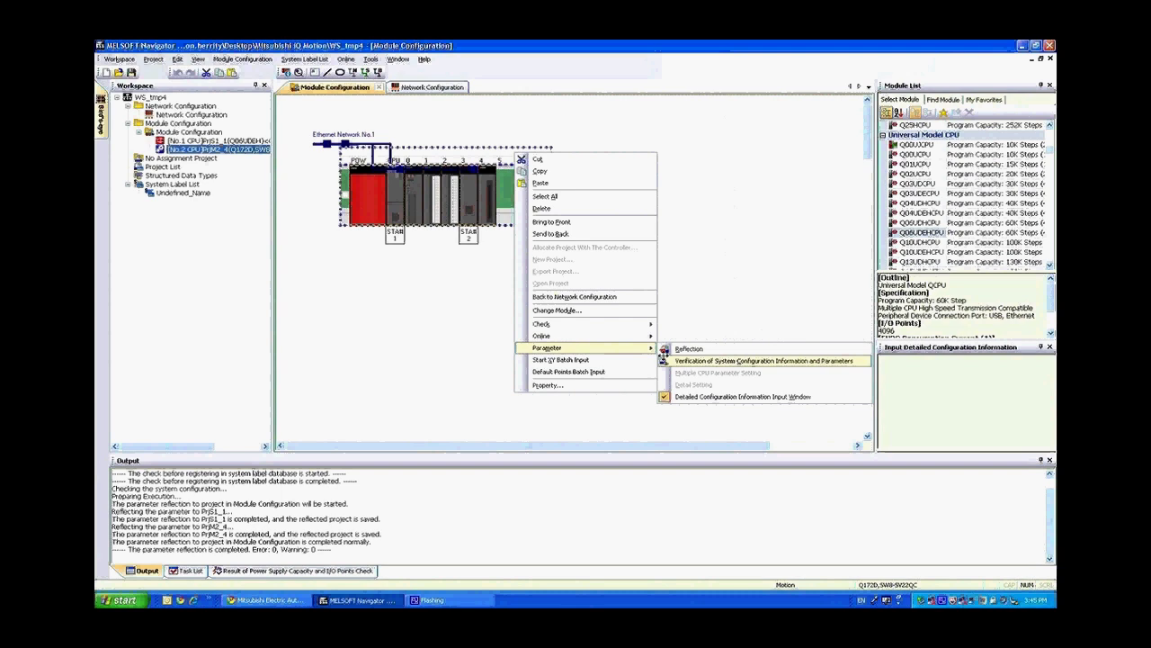
{"action": "left_click", "coordinate": [689, 349]}
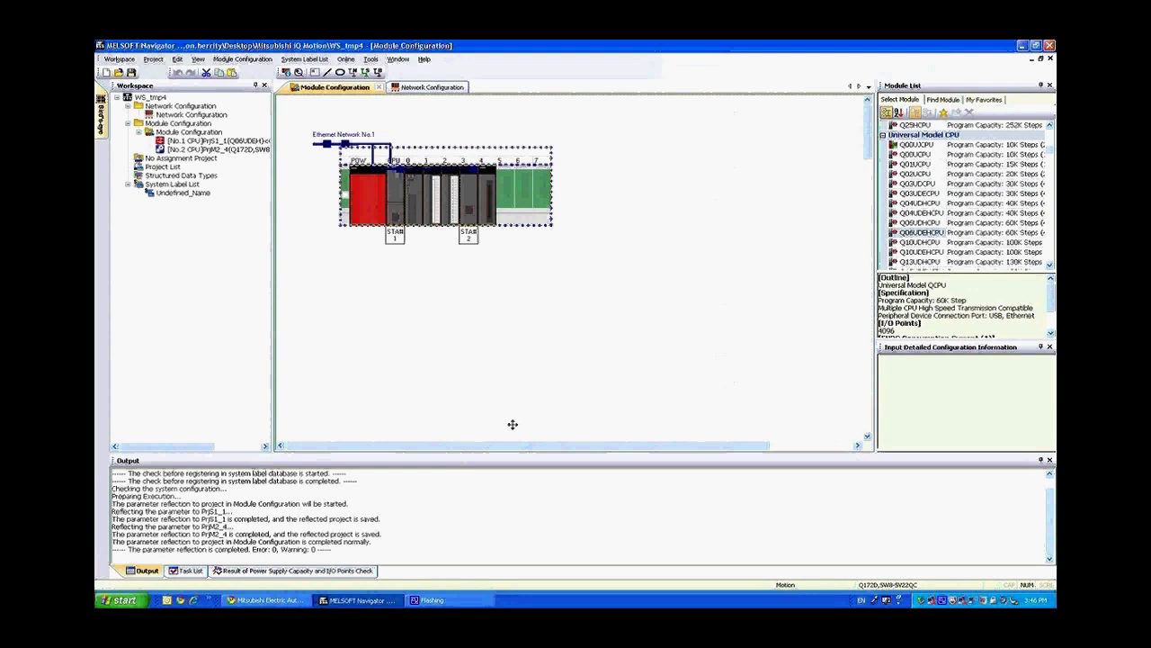
Write PrjS1_1's parameters and program to the PLC via the No.1 CPU's Online > Write.
{"action": "right_click", "coordinate": [230, 141]}
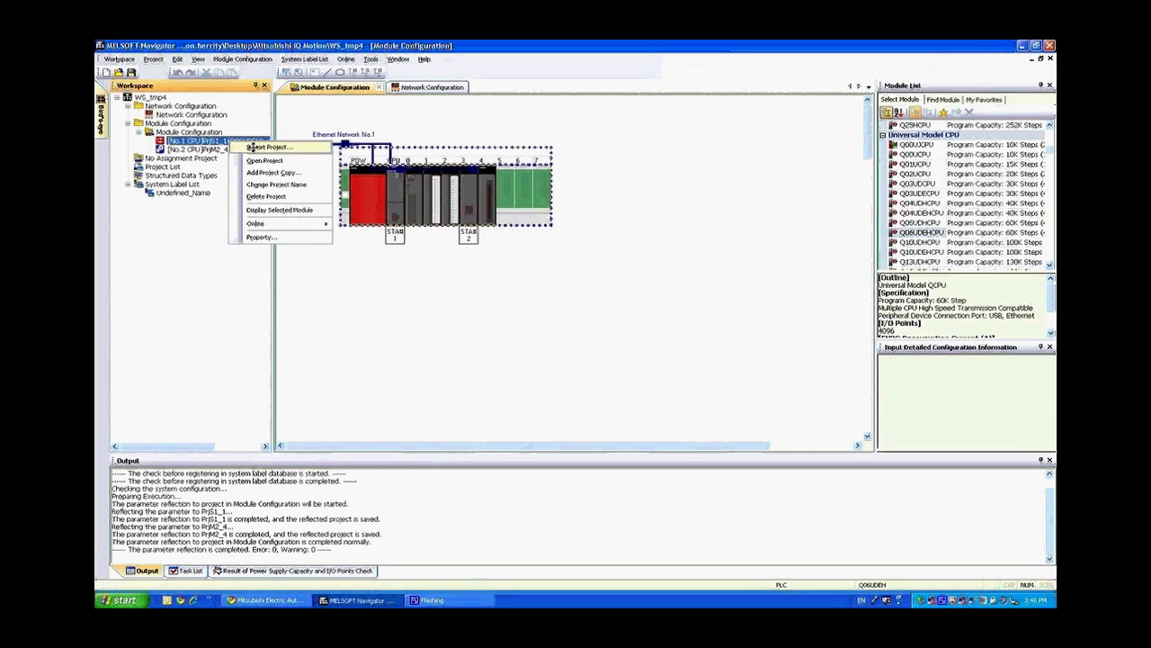
{"action": "mouse_move", "coordinate": [288, 223]}
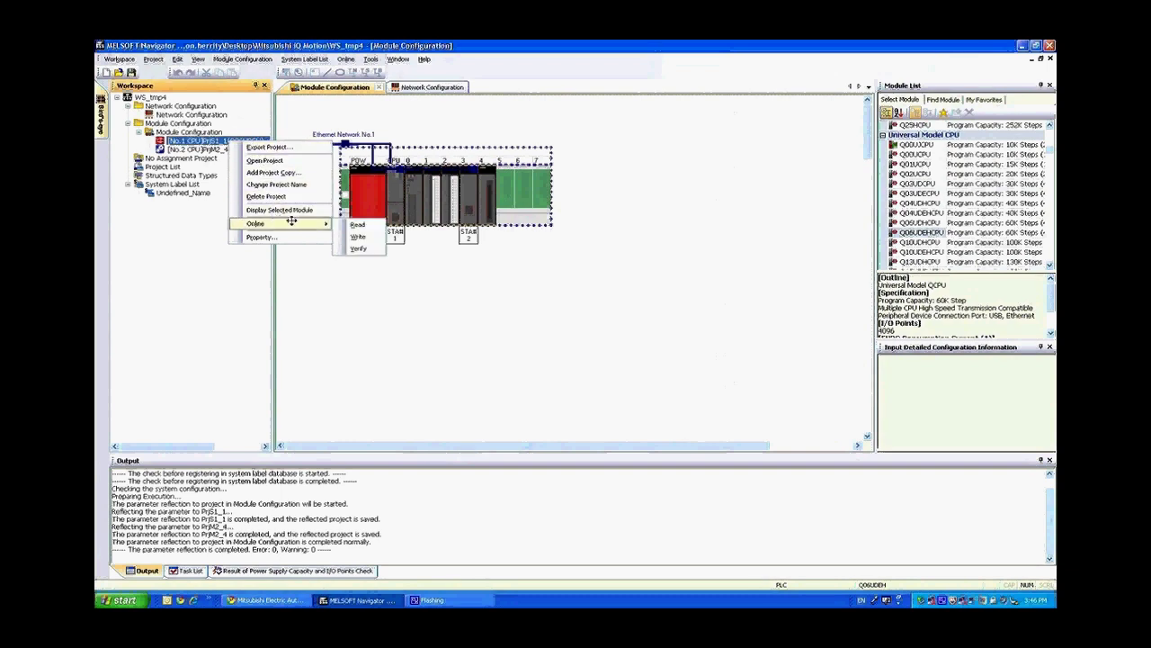
{"action": "left_click", "coordinate": [356, 236]}
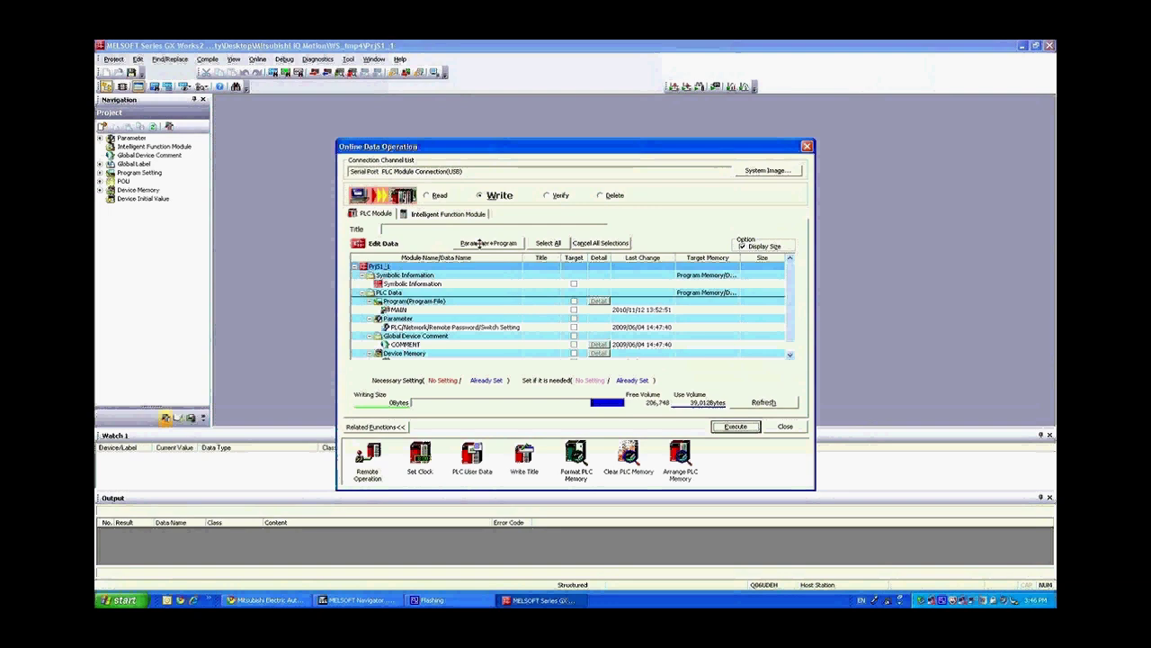
{"action": "left_click", "coordinate": [480, 244]}
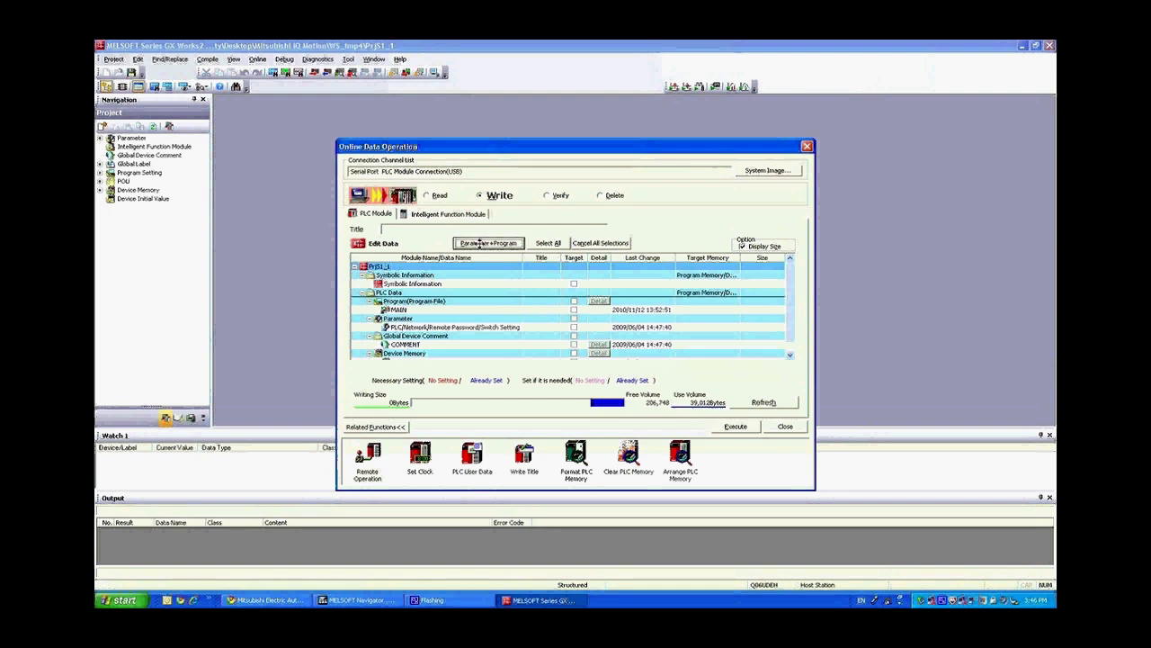
{"action": "left_click", "coordinate": [735, 426]}
Confirm overwriting all parameters, close the write windows, and close PrjS1_1.
{"action": "left_click", "coordinate": [551, 363]}
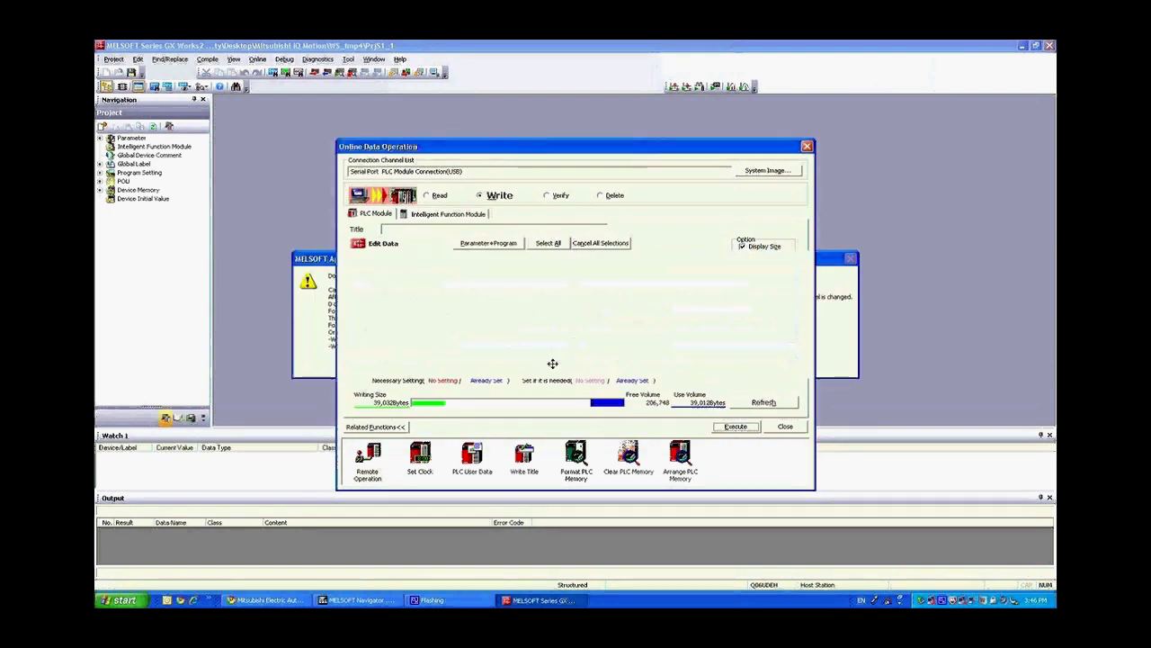
{"action": "left_click", "coordinate": [576, 350]}
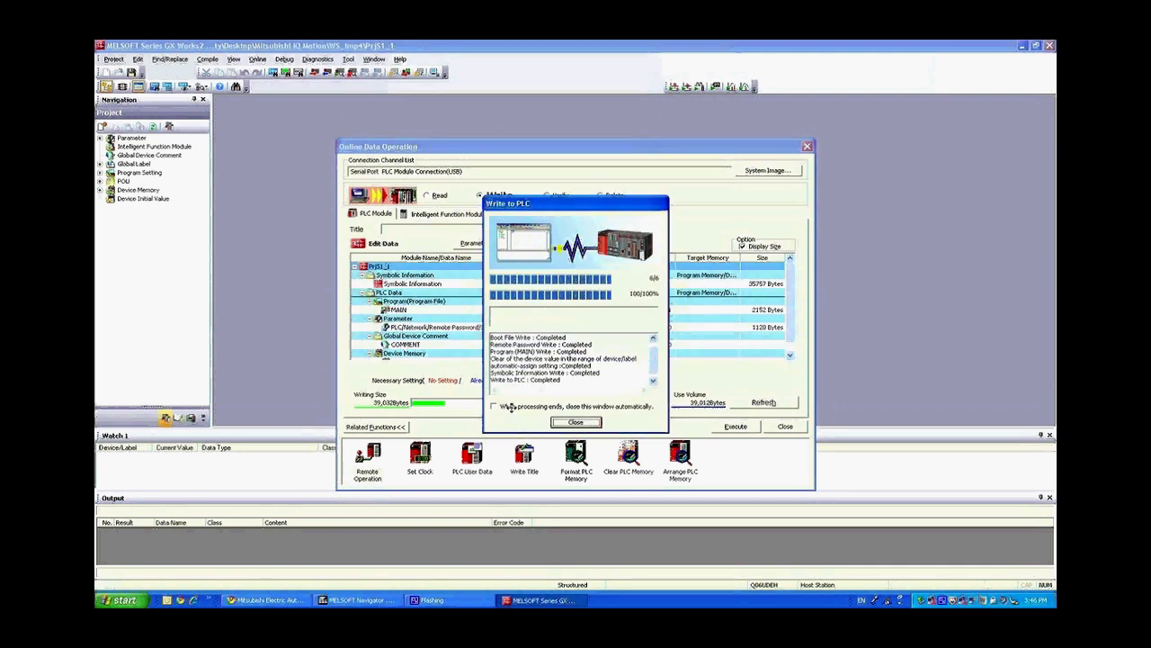
{"action": "left_click", "coordinate": [575, 422]}
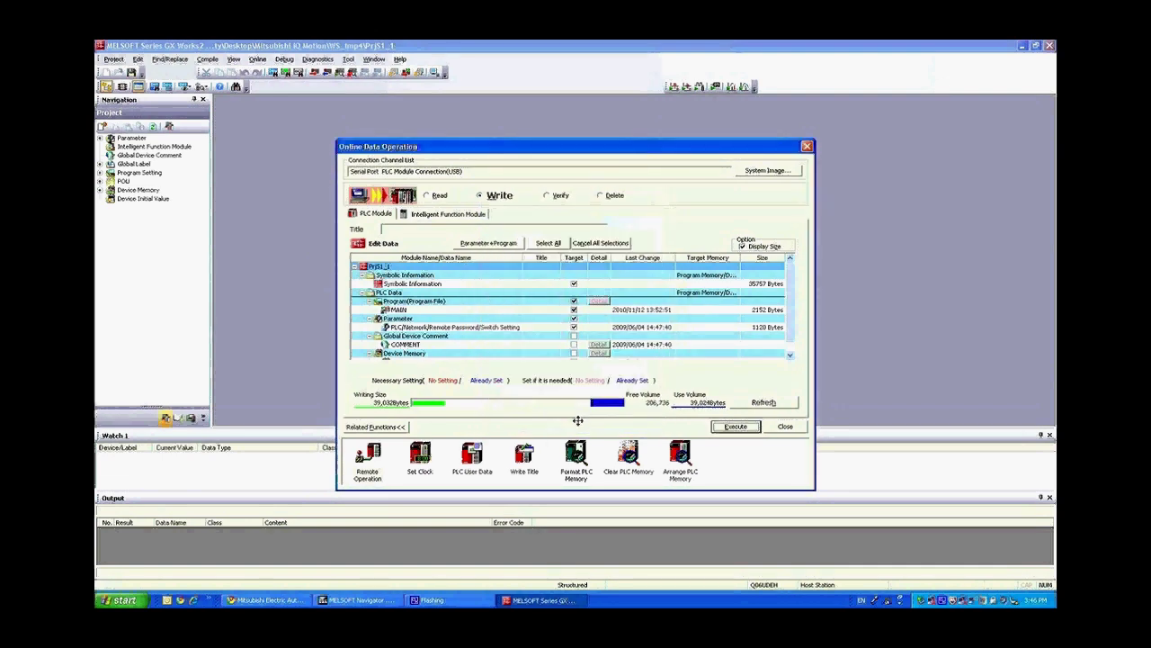
{"action": "left_click", "coordinate": [785, 426]}
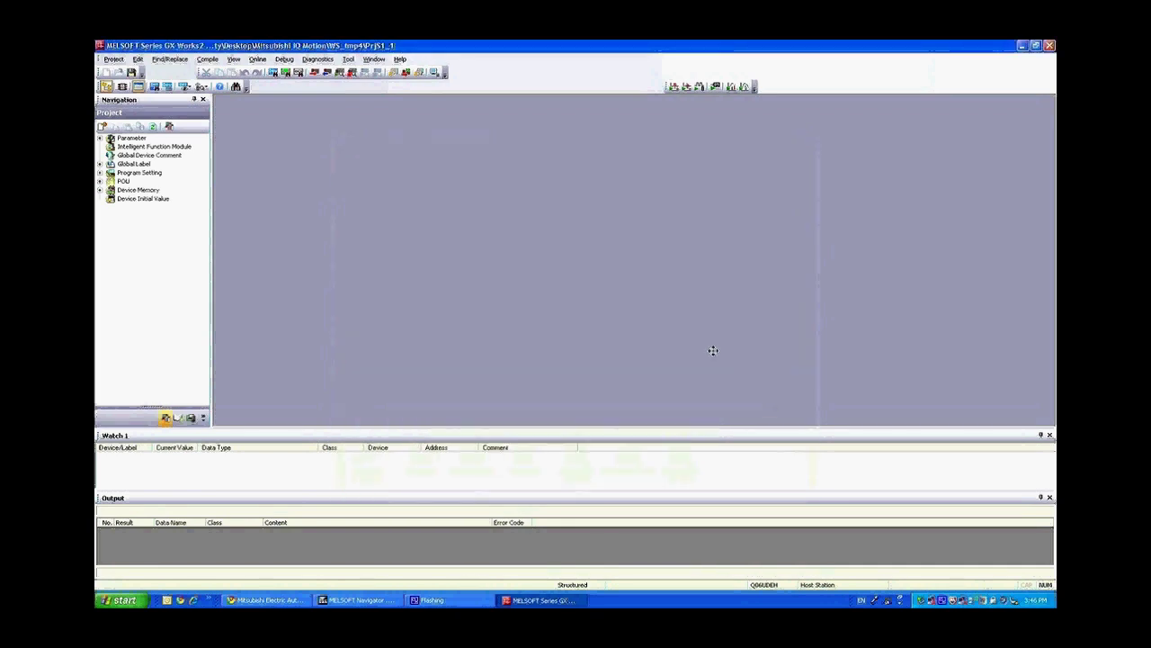
{"action": "left_click", "coordinate": [1049, 45]}
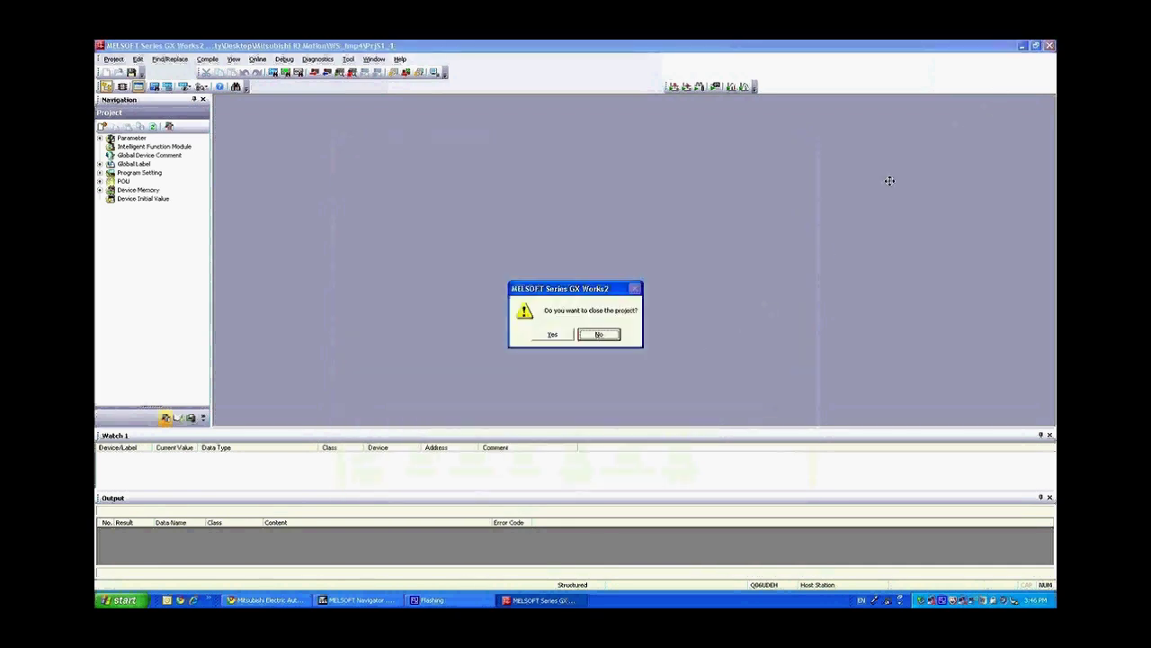
{"action": "left_click", "coordinate": [554, 335]}
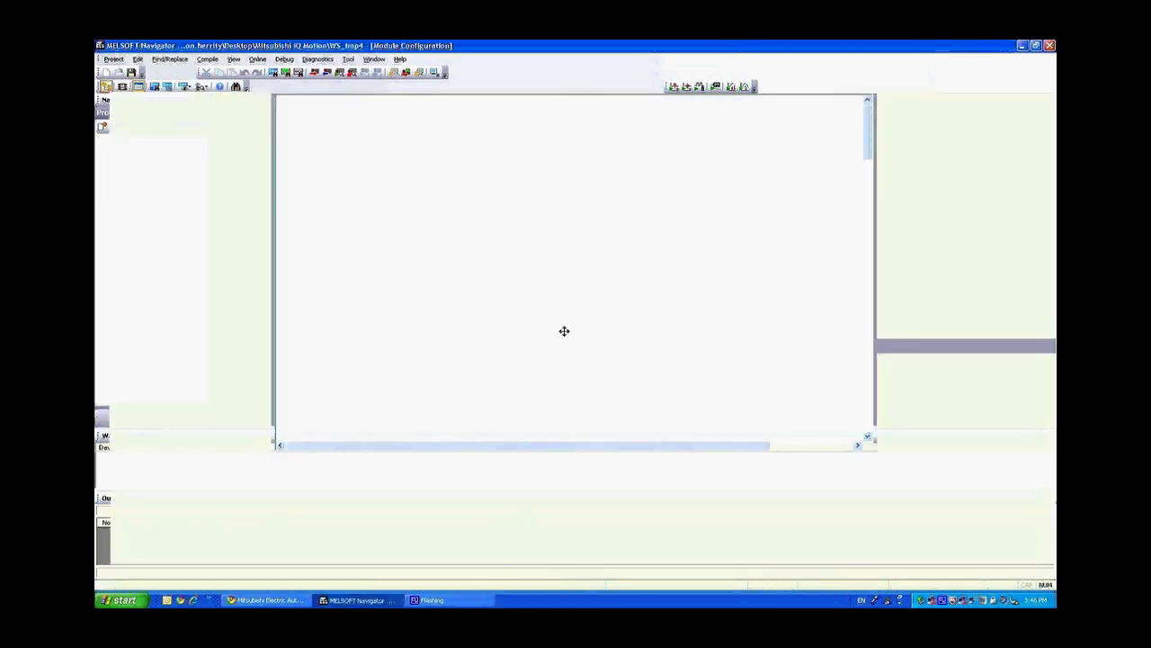
Write PrjM2_4's parameters to the Q172D motion CPU via the No.2 CPU's Online > Write.
{"action": "right_click", "coordinate": [243, 150]}
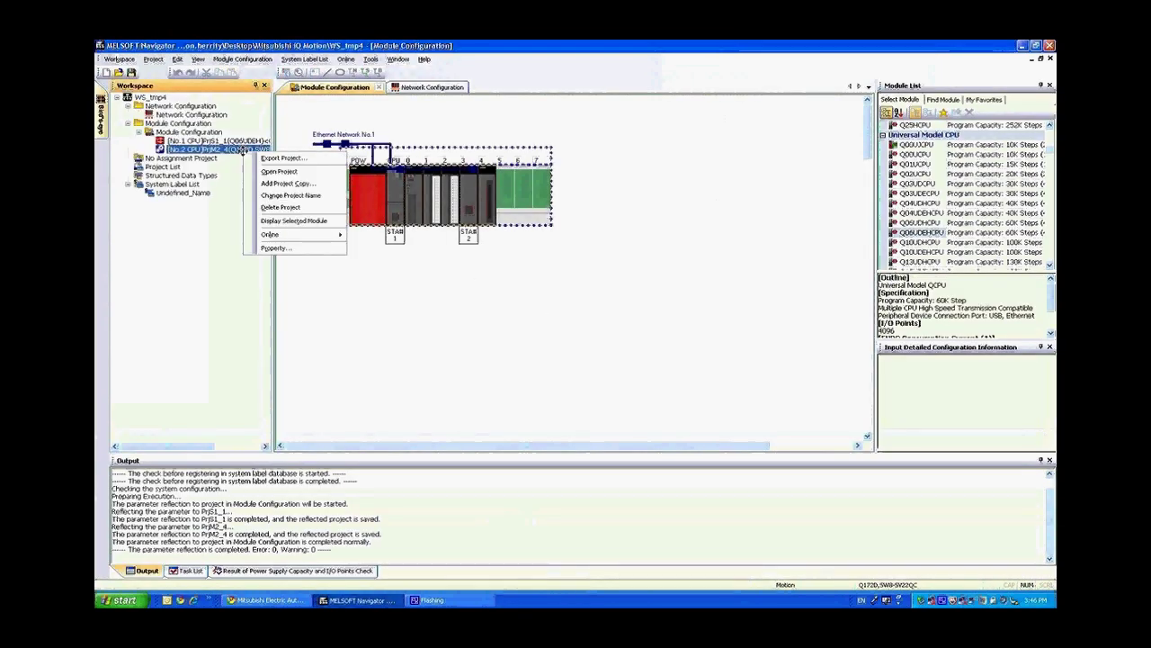
{"action": "mouse_move", "coordinate": [275, 234]}
{"action": "left_click", "coordinate": [381, 247]}
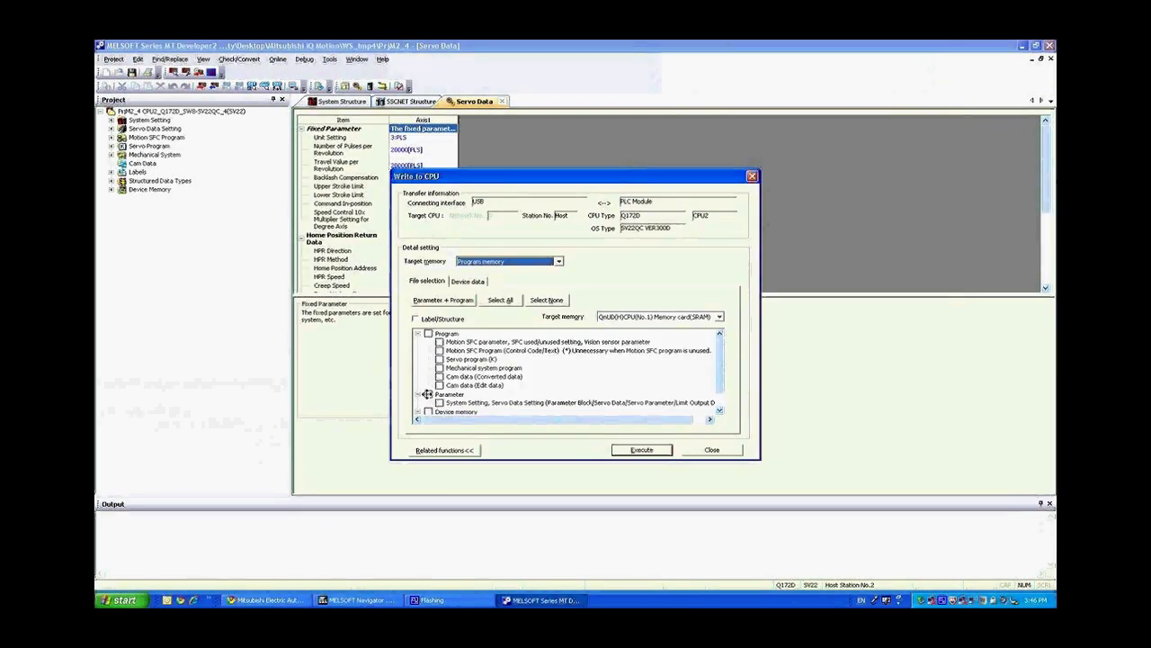
{"action": "left_click", "coordinate": [428, 394]}
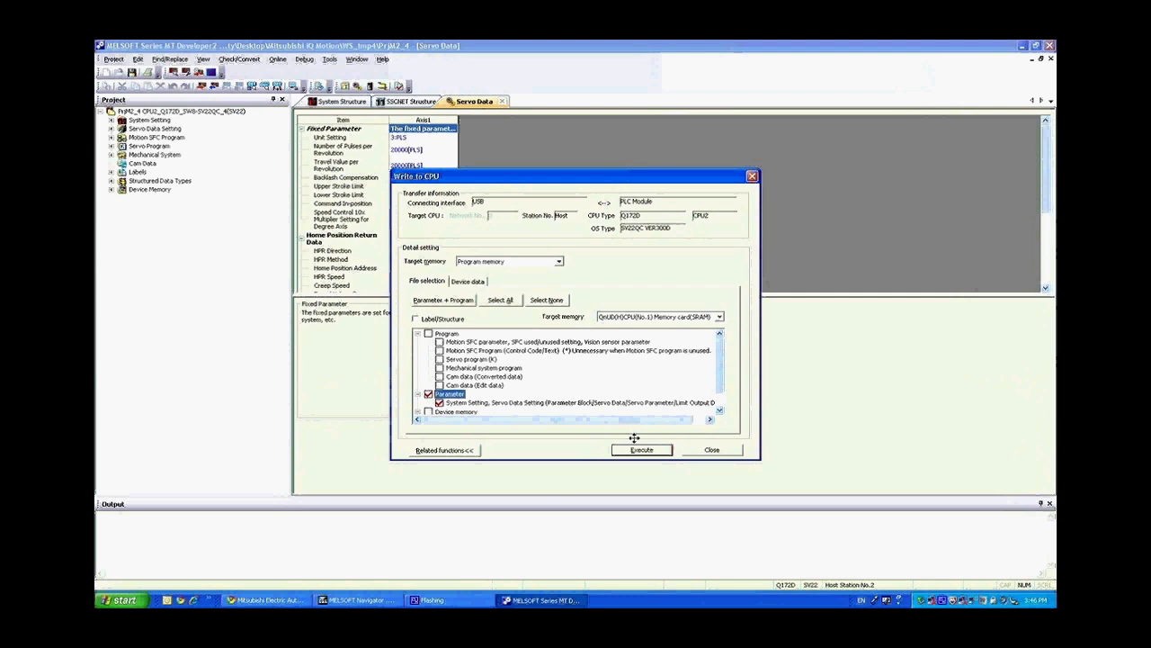
{"action": "left_click", "coordinate": [637, 449]}
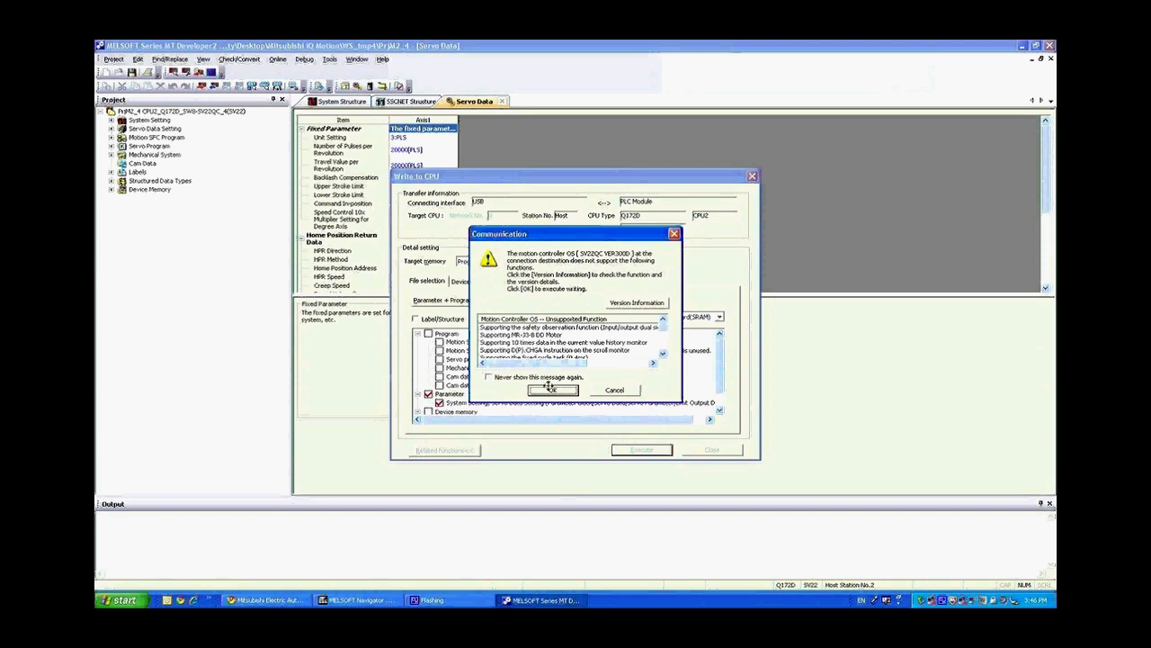
Accept the unsupported-functions warning, finish the write, and close PrjM2_4.
{"action": "left_click", "coordinate": [556, 388]}
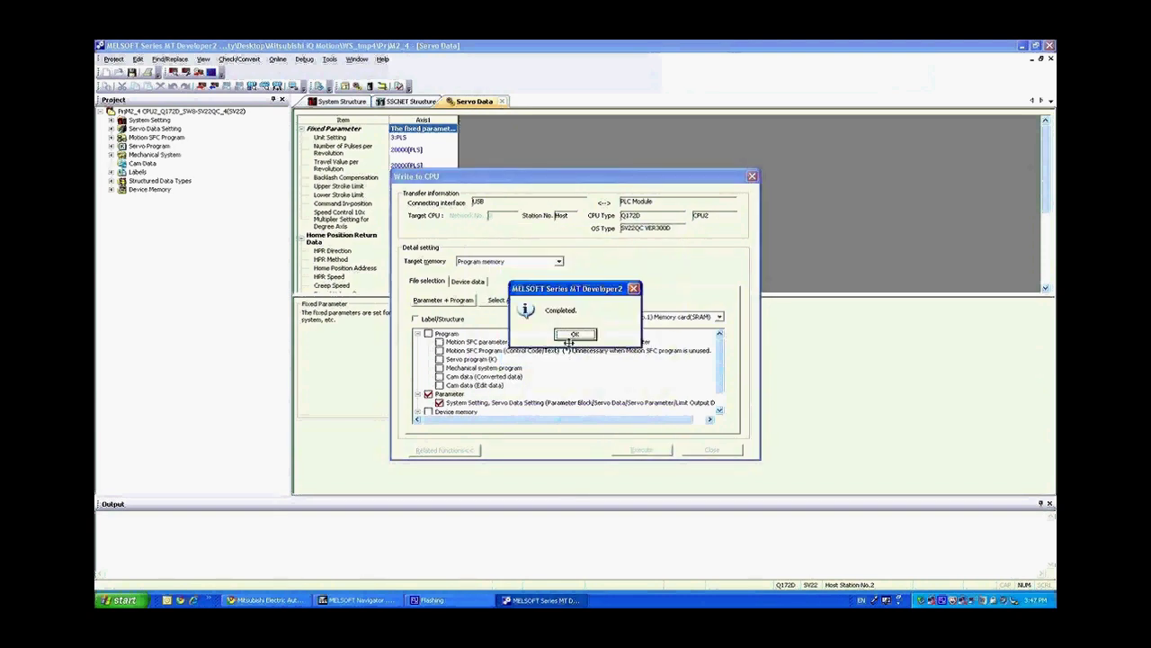
{"action": "left_click", "coordinate": [574, 334]}
{"action": "left_click", "coordinate": [706, 450]}
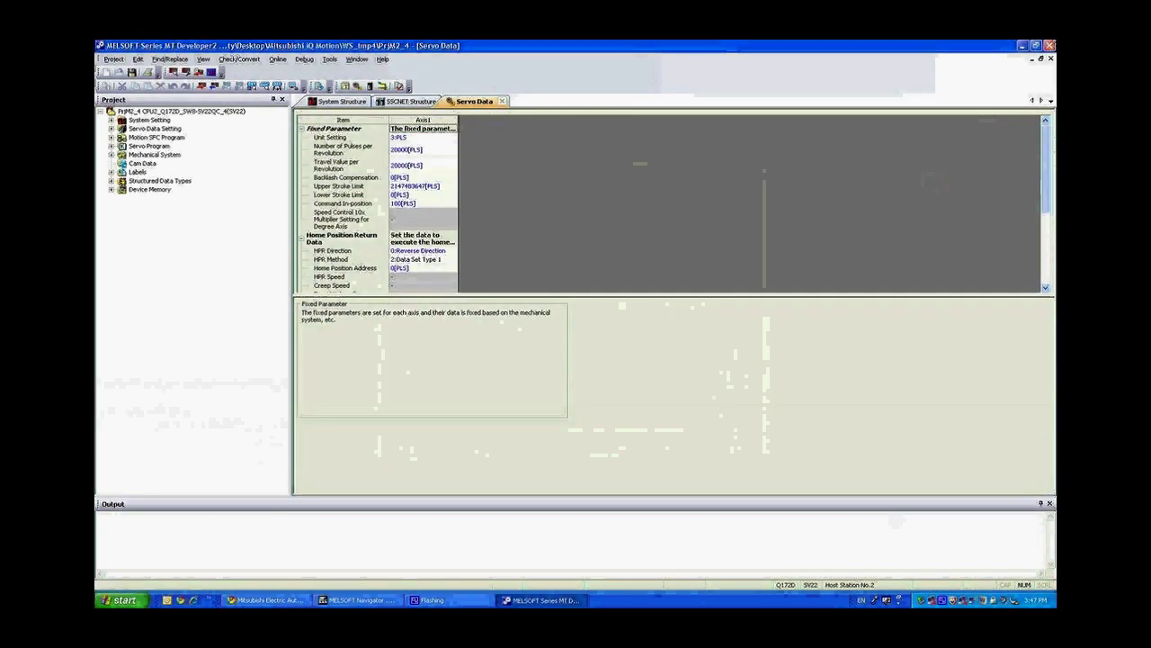
{"action": "left_click", "coordinate": [1049, 45]}
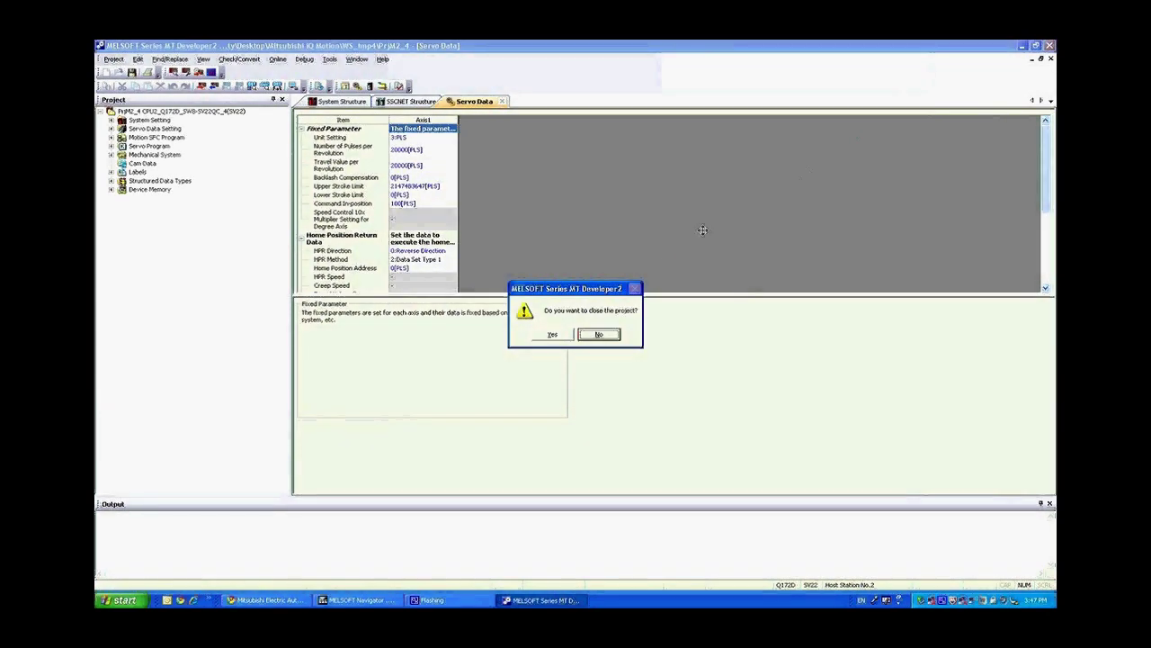
{"action": "left_click", "coordinate": [553, 334]}
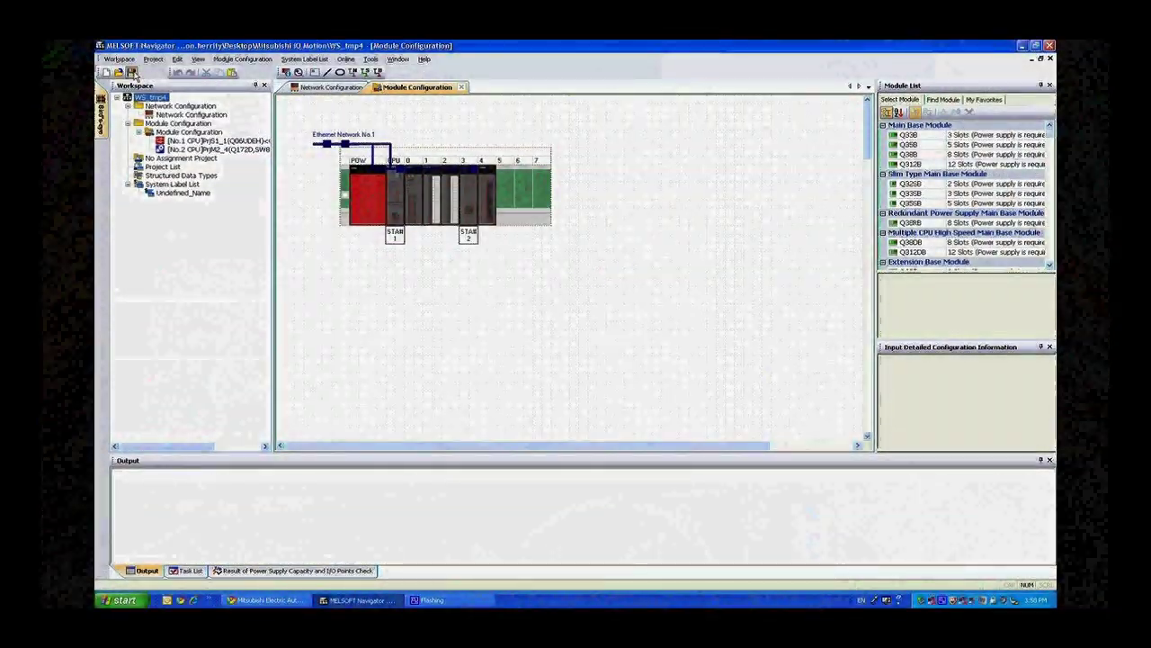
Save the WS_tmp4 workspace, close it with Yes, and open the Mitsubishi iQ Motion folder.
{"action": "left_click", "coordinate": [131, 72]}
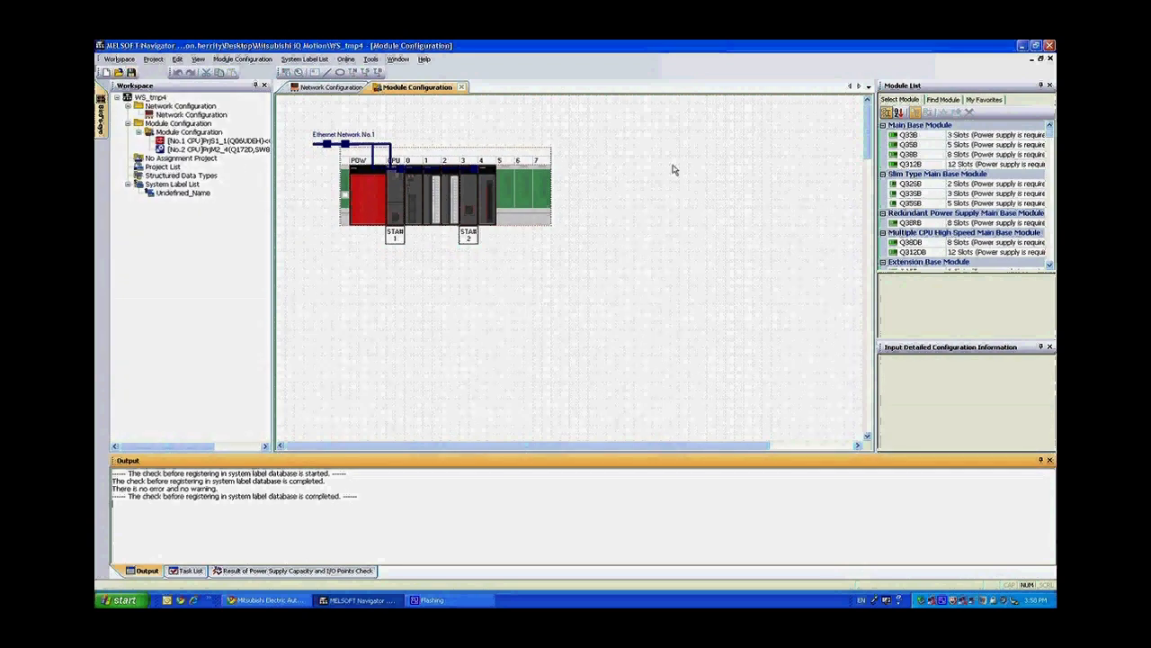
{"action": "left_click", "coordinate": [1048, 45]}
{"action": "left_click", "coordinate": [543, 335]}
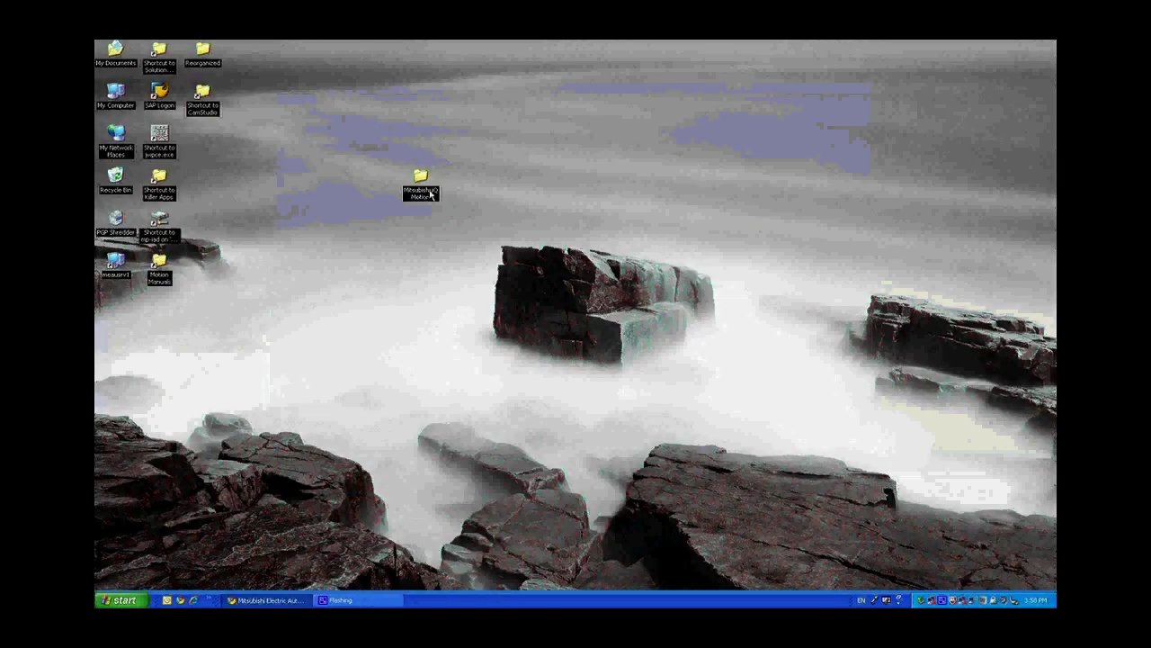
{"action": "double_click", "coordinate": [421, 184]}
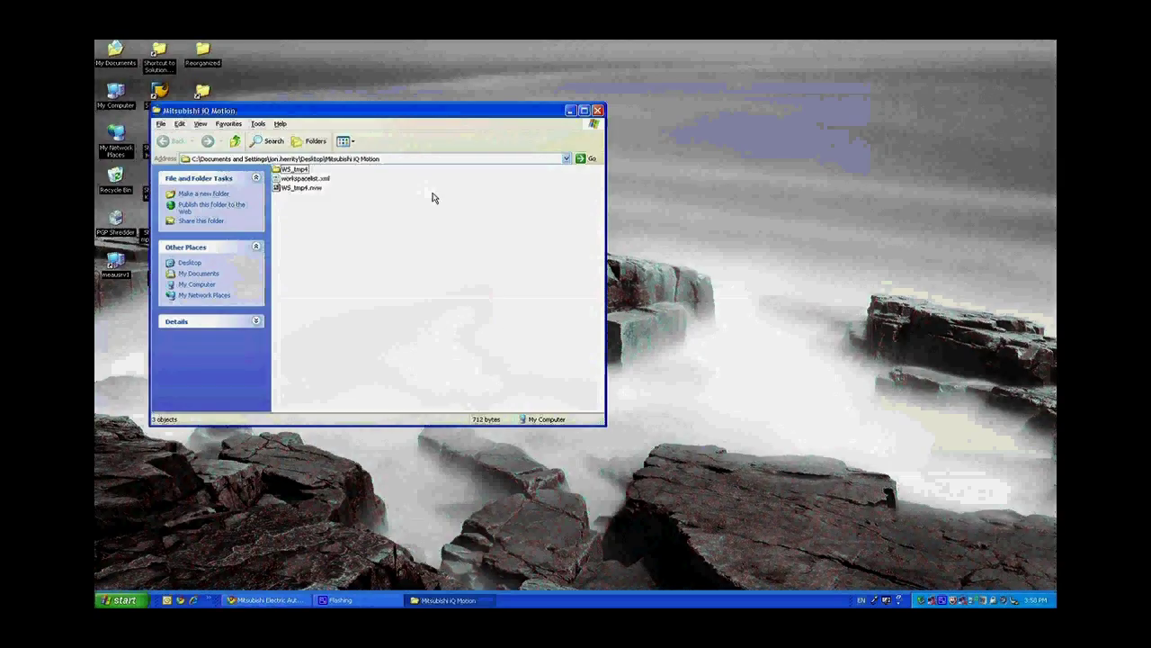
Open WS_tmp4.nvw to reload the workspace in MELSOFT Navigator.
{"action": "double_click", "coordinate": [311, 189]}
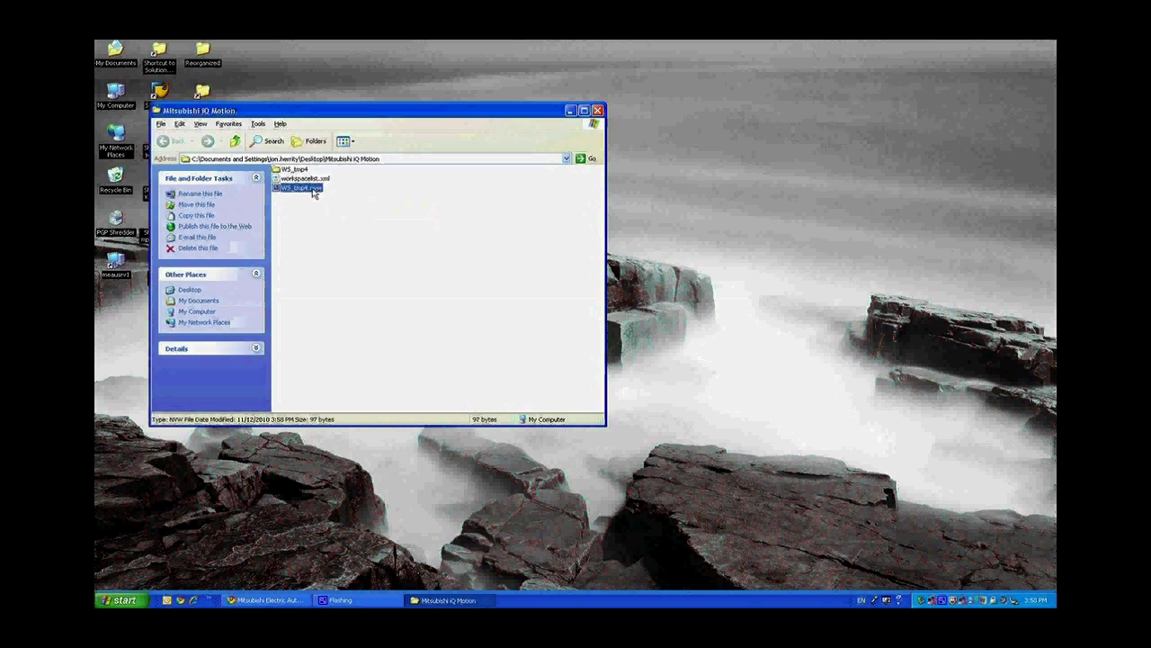